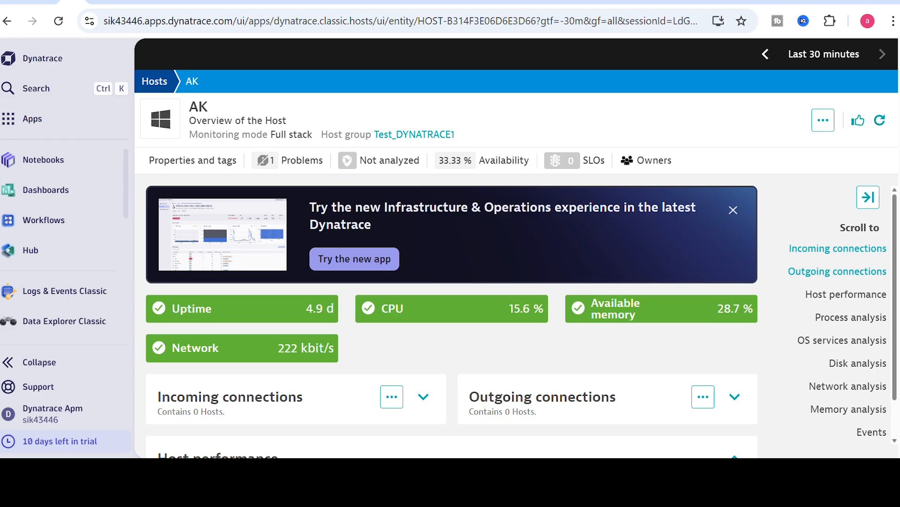
- Open the OS services monitoring settings from the host's OS services analysis section
scroll(452, 309, "down", 4)
scroll(452, 309, "down", 10)
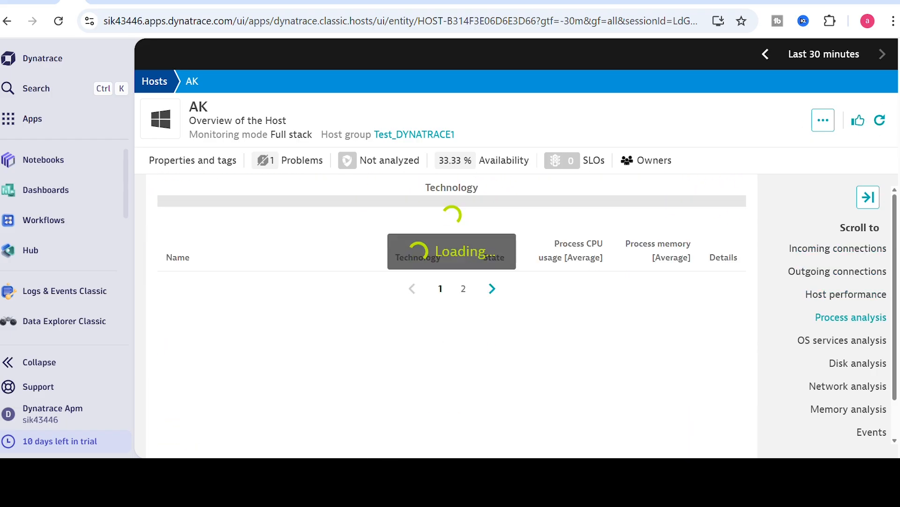
scroll(452, 310, "down", 10)
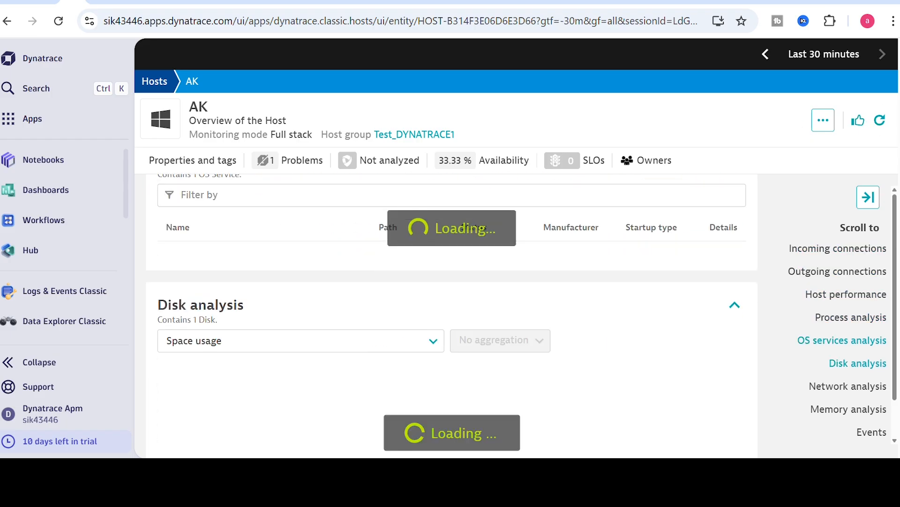
scroll(451, 310, "down", 1)
scroll(451, 309, "up", 3)
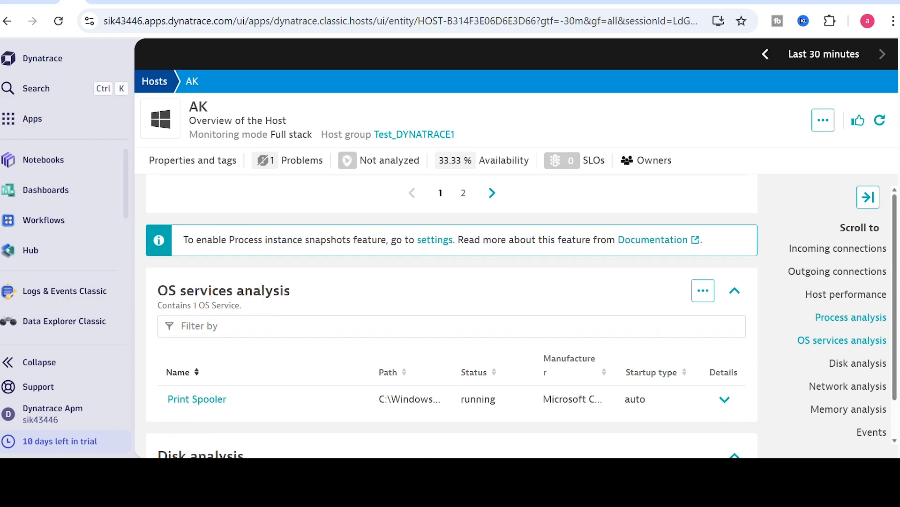
scroll(452, 309, "down", 1)
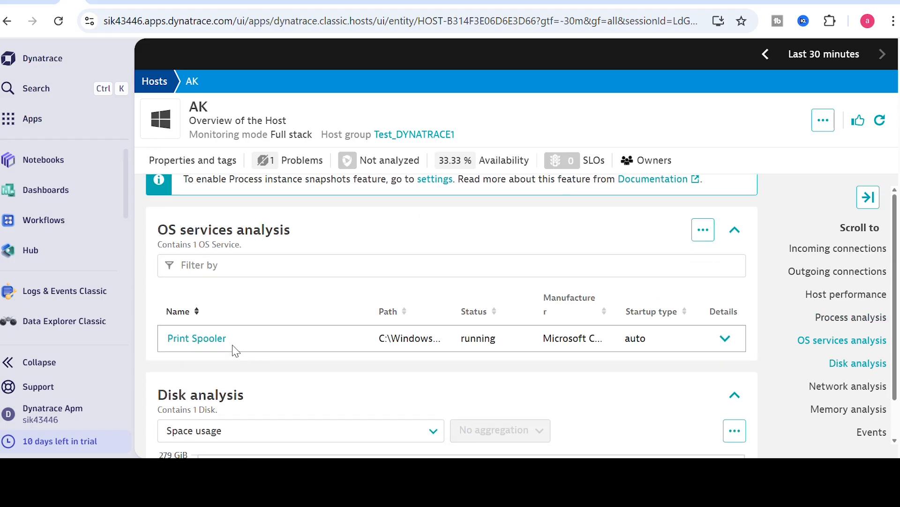
left_click(704, 230)
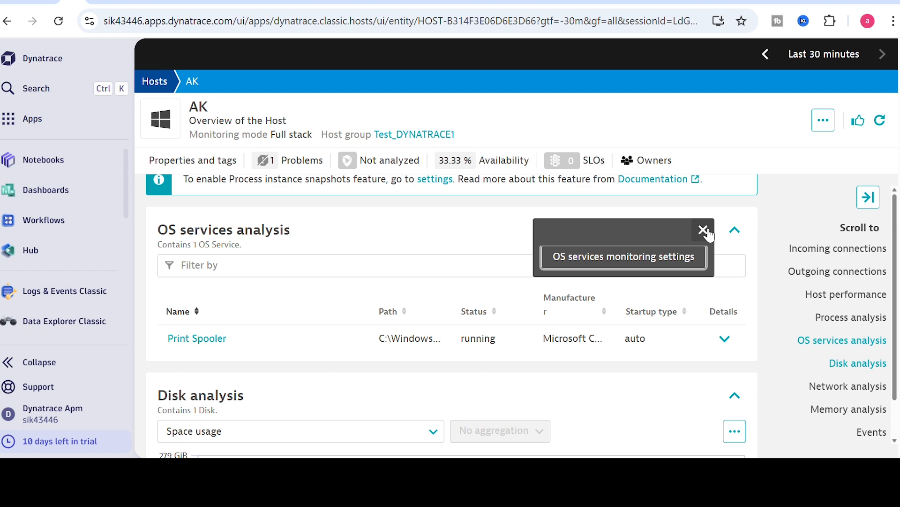
left_click(640, 262)
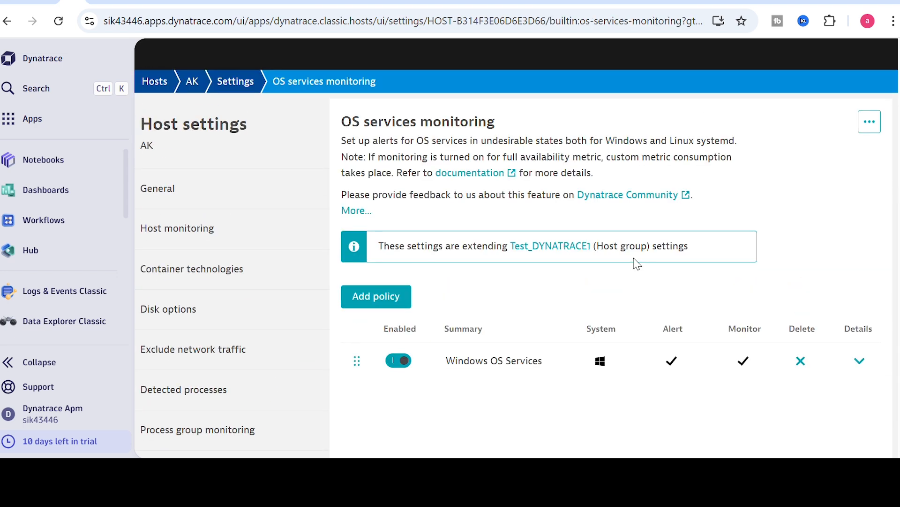
- Expand the Windows OS Services policy and examine its rule name, monitoring toggles and available System options
scroll(515, 272, "down", 2)
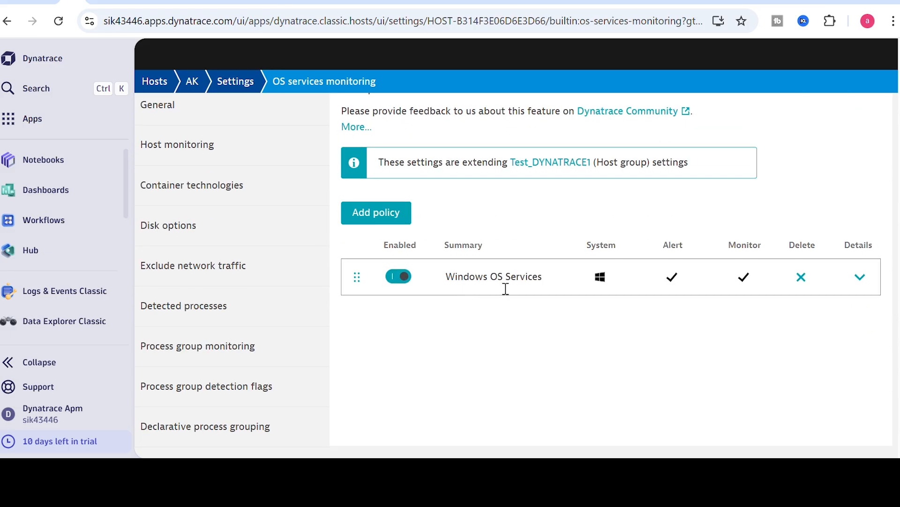
left_click(860, 277)
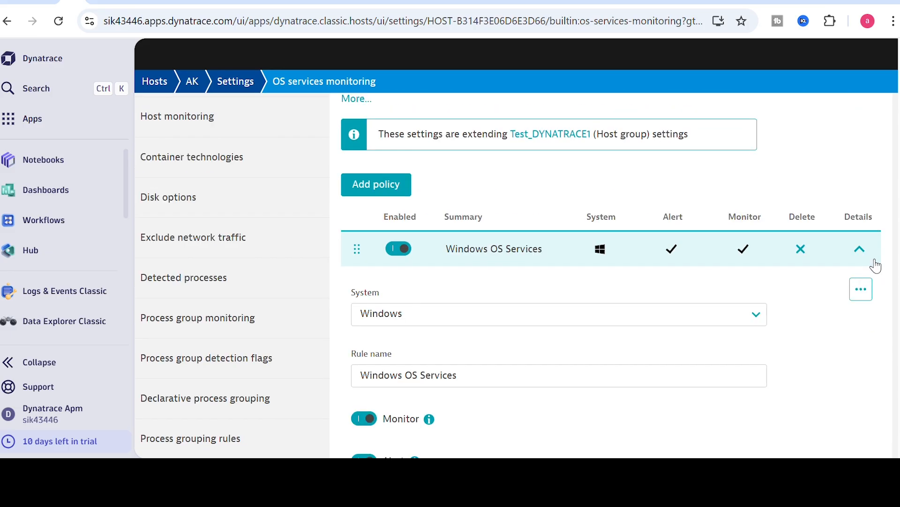
scroll(865, 283, "down", 3)
scroll(610, 272, "down", 2)
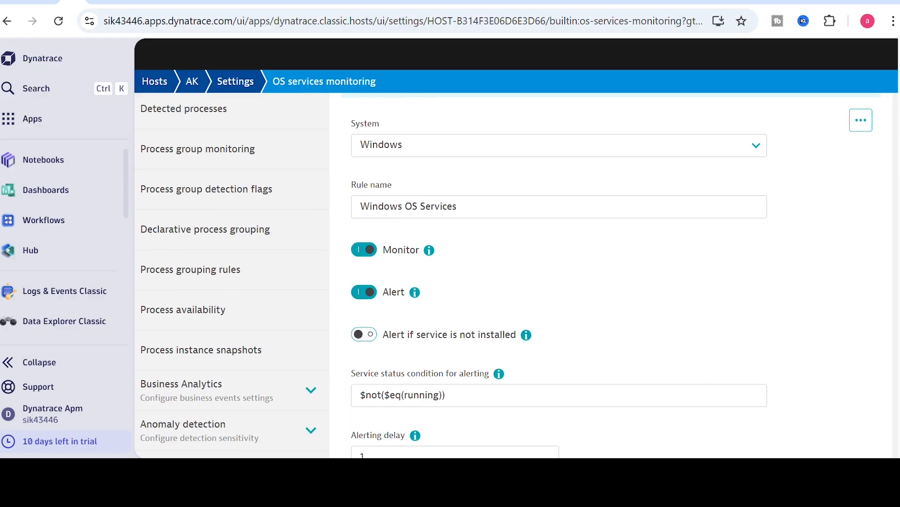
scroll(610, 272, "up", 3)
scroll(723, 203, "down", 1)
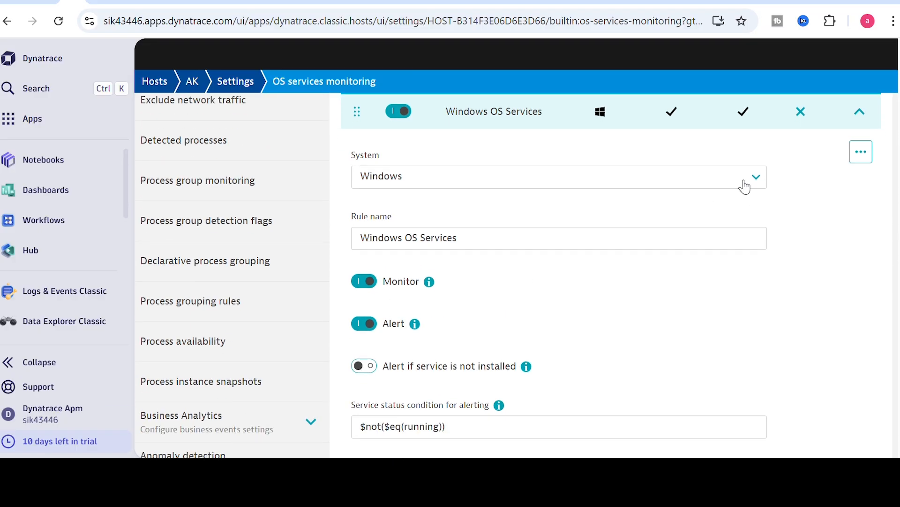
left_click(743, 181)
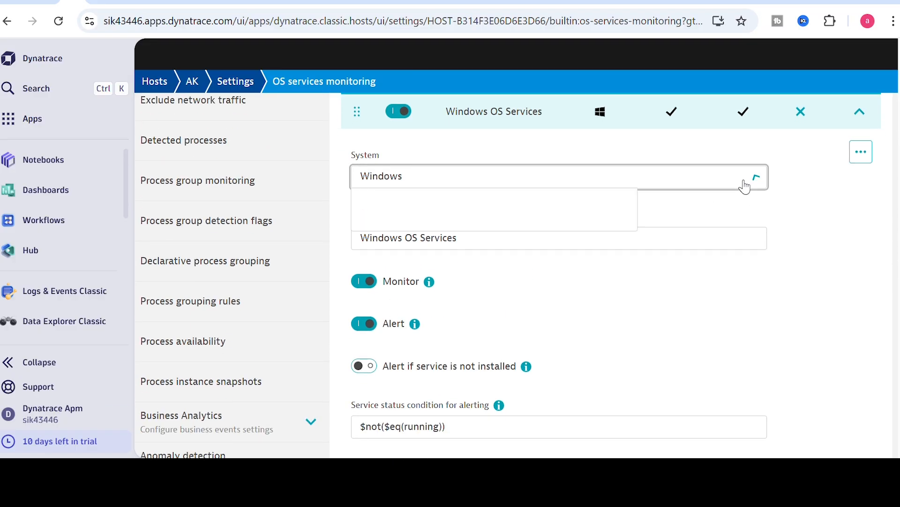
left_click(824, 214)
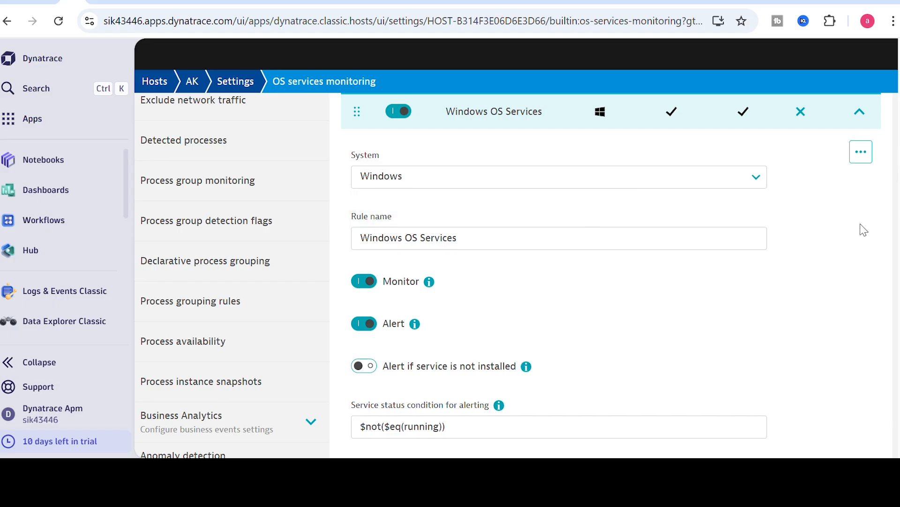
- Examine the policy's service status condition for alerting, its alerting delay and its list of detection rules
scroll(890, 199, "down", 2)
scroll(511, 275, "down", 3)
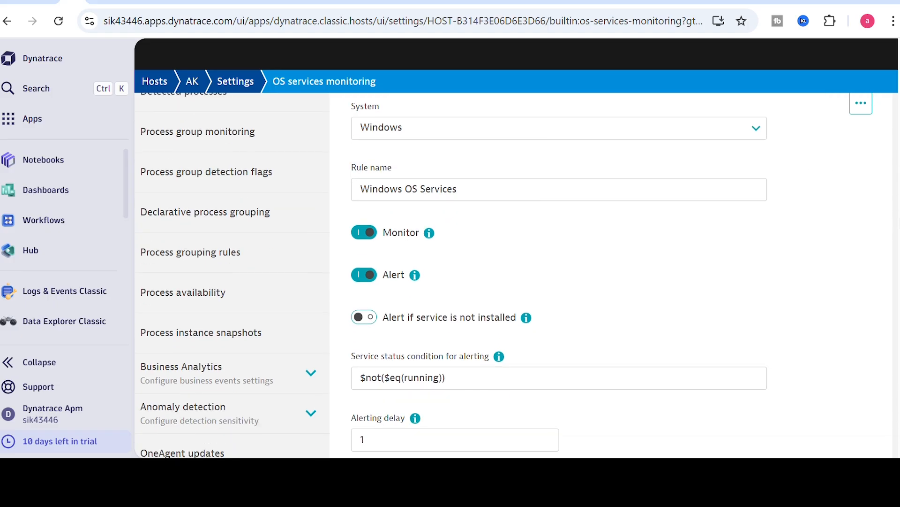
scroll(611, 206, "down", 4)
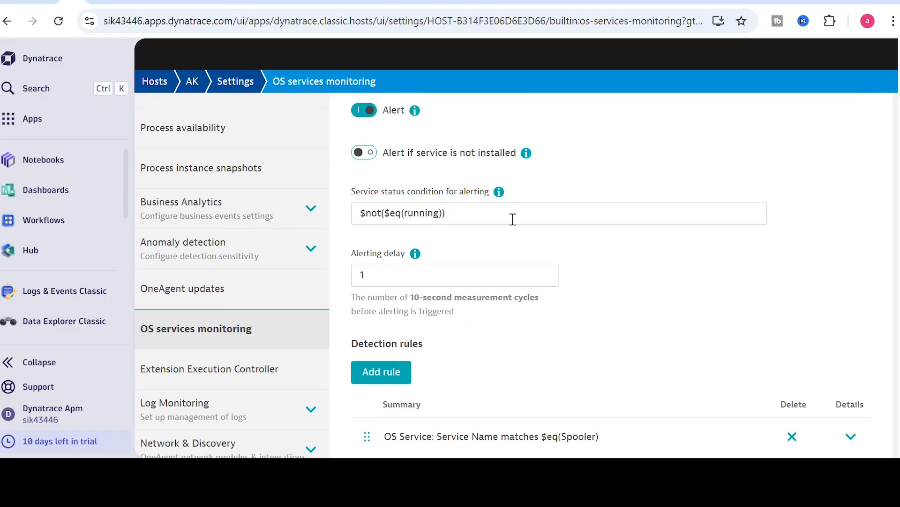
left_click_drag(501, 221, 337, 210)
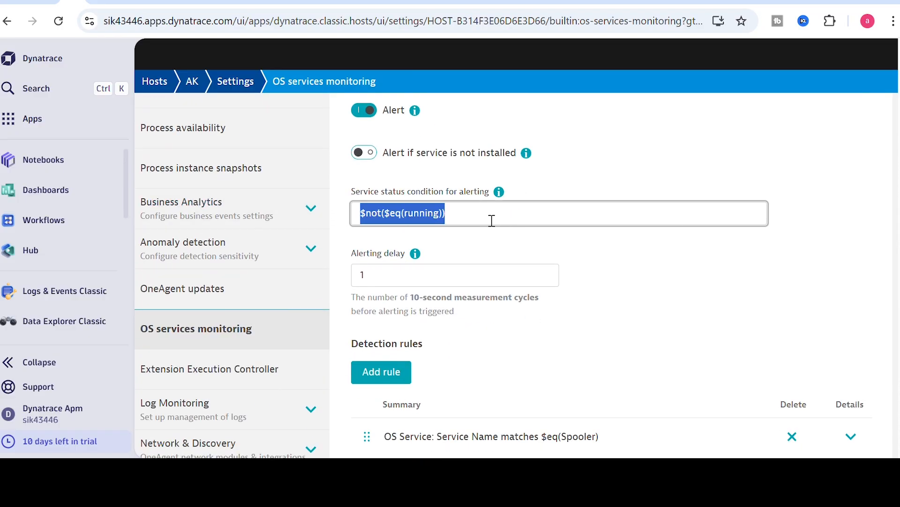
scroll(890, 239, "down", 1)
scroll(610, 272, "down", 4)
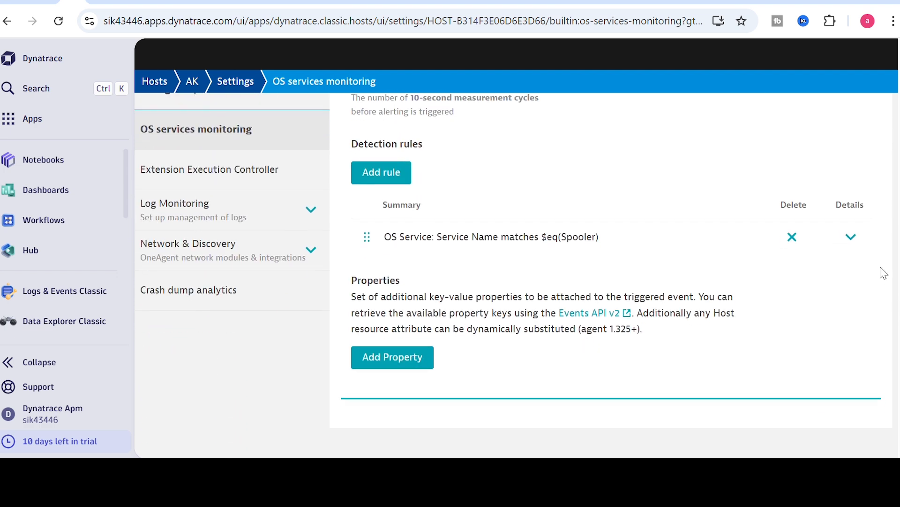
- Expand the Spooler detection rule and examine its rule scope, service property and condition
left_click(860, 241)
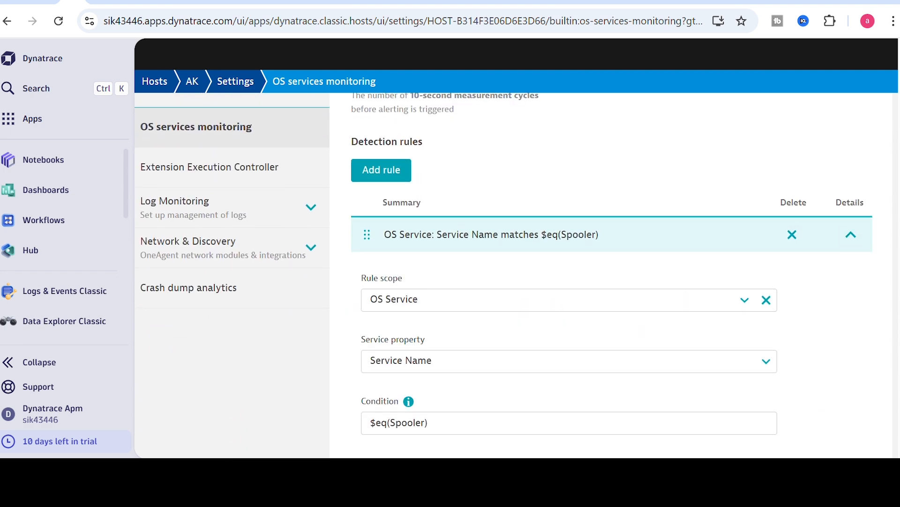
scroll(886, 256, "down", 2)
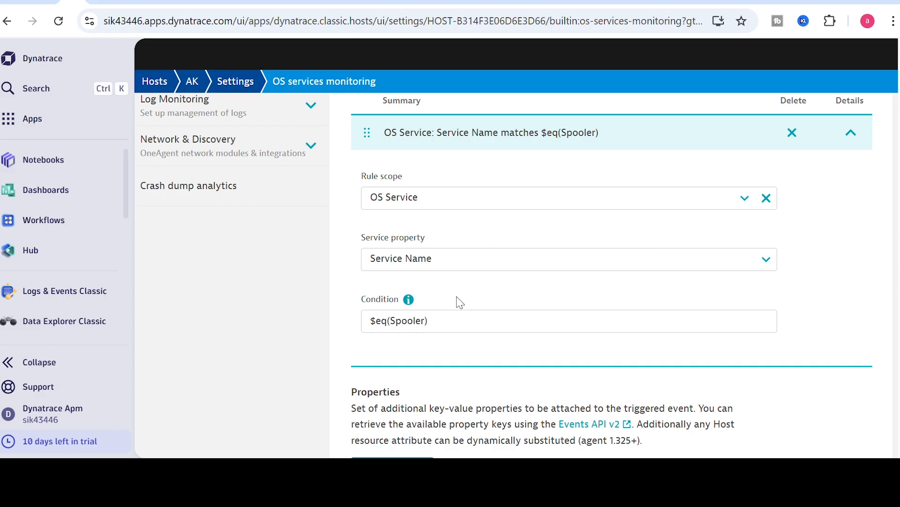
left_click(438, 325)
left_click_drag(437, 325, 332, 319)
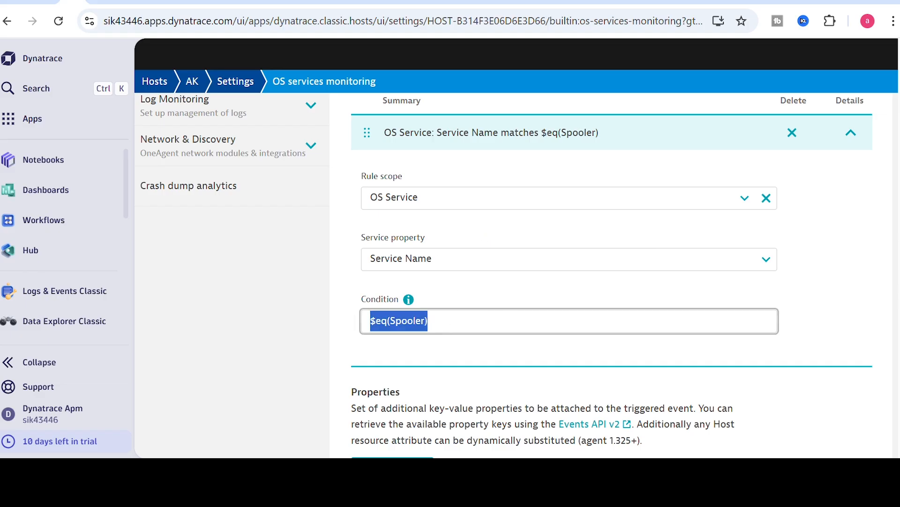
- Collapse the details of the Windows OS Services policy
scroll(877, 132, "up", 10)
scroll(877, 131, "down", 1)
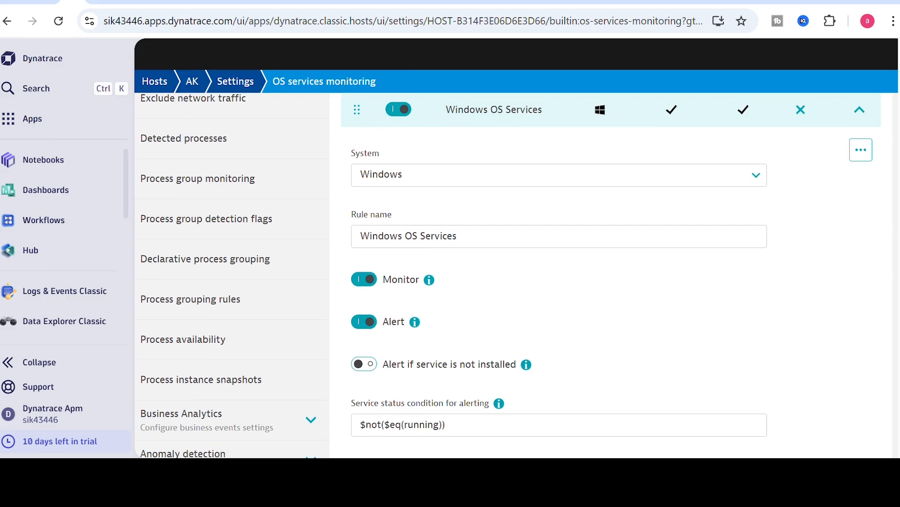
left_click(860, 119)
scroll(844, 127, "up", 3)
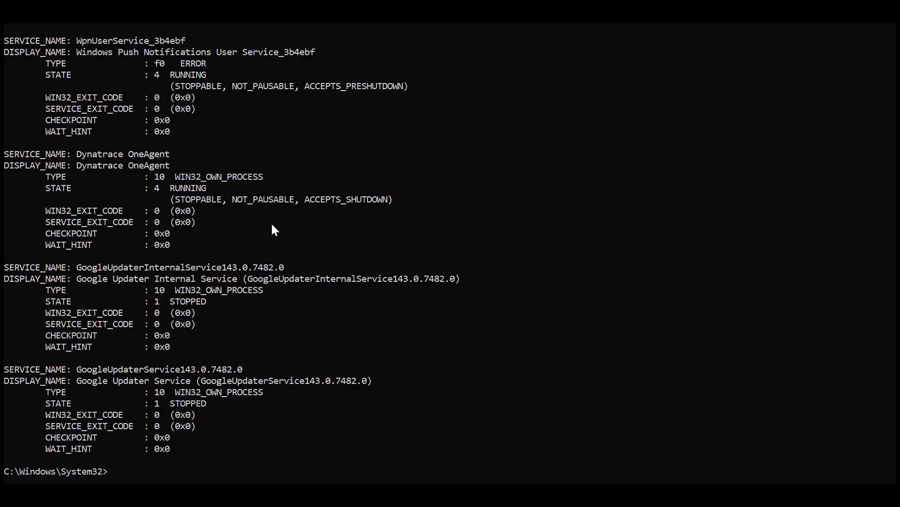
- List all Windows services by running "sc query type= service state= all", and highlight that command at the start of the output
key("Up")
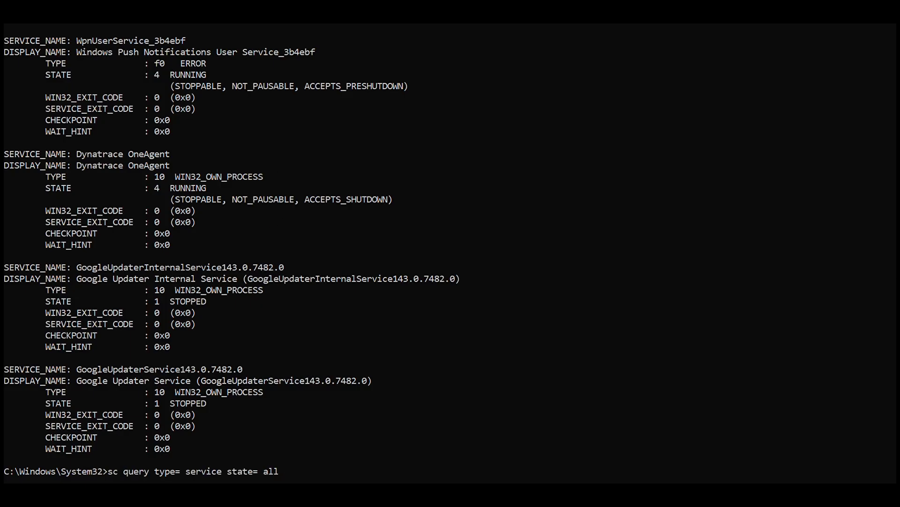
key("Return")
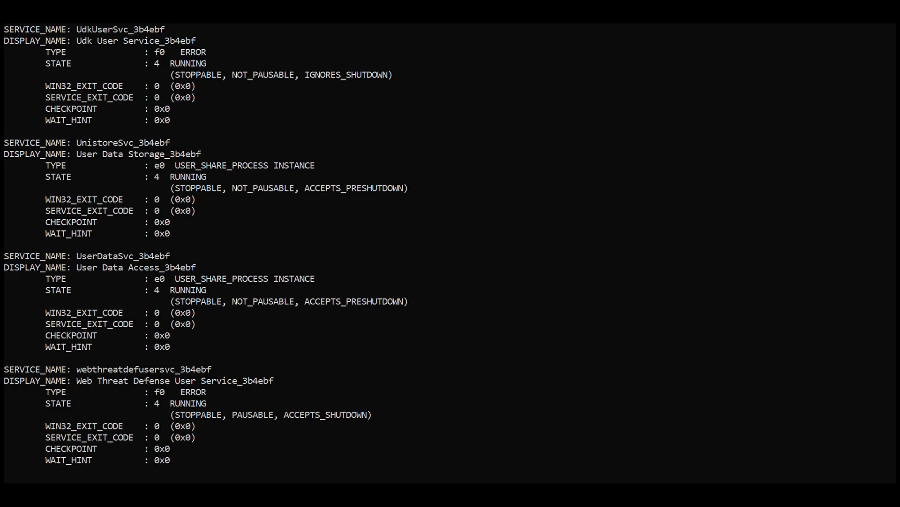
scroll(450, 253, "up", 20)
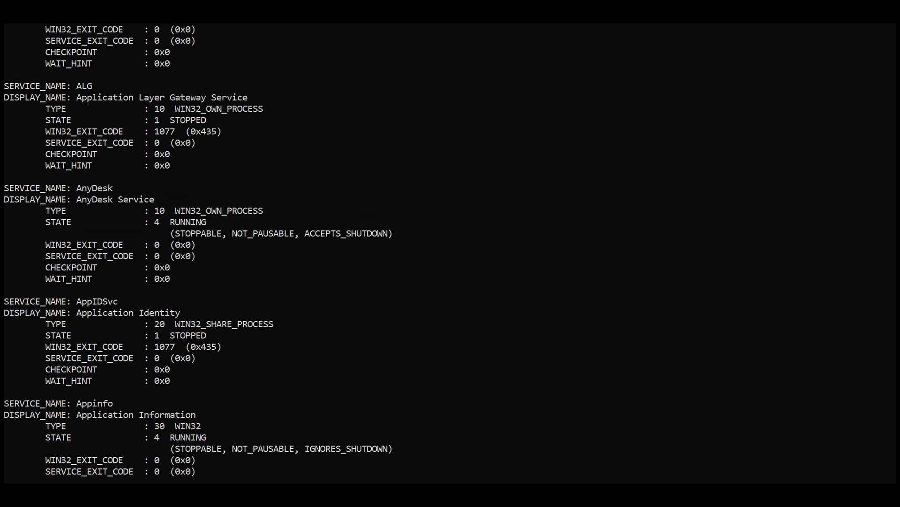
scroll(450, 253, "up", 4)
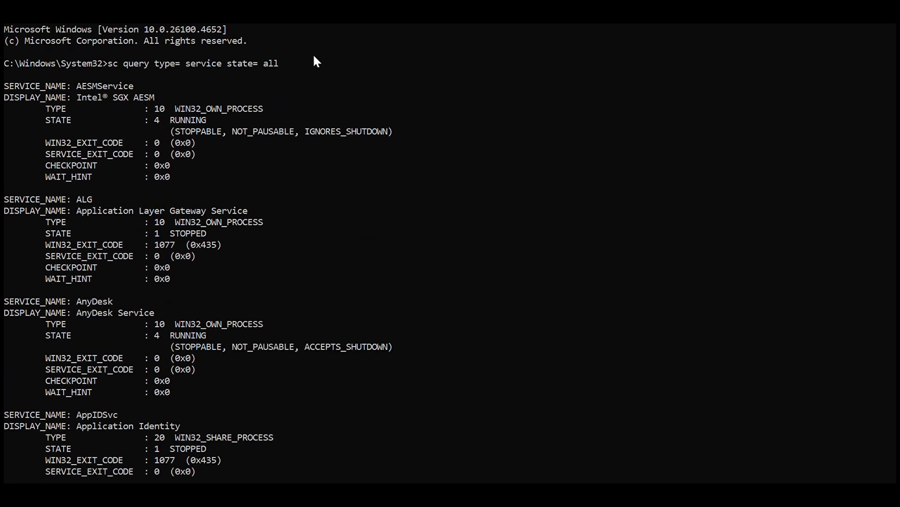
left_click_drag(282, 62, 112, 67)
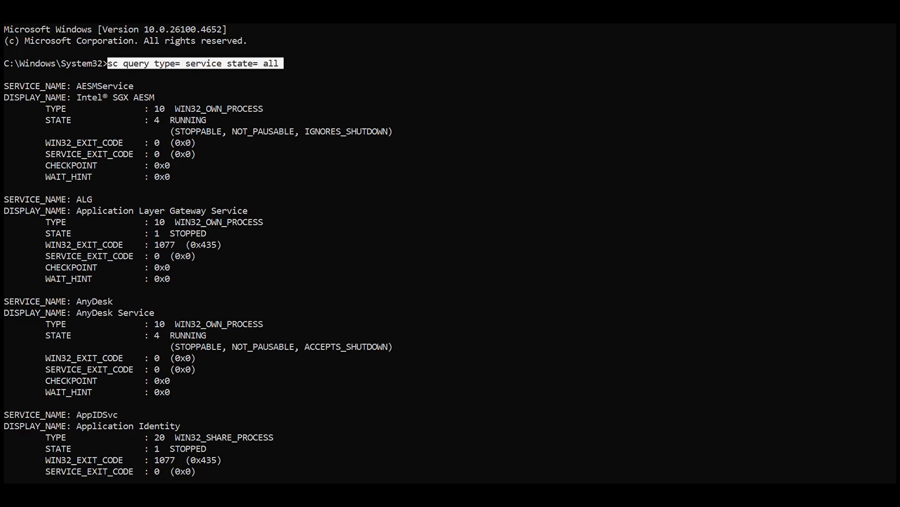
- Look through the service listing for service names, highlighting the CDPSvc and CryptSvc entries
scroll(197, 251, "down", 8)
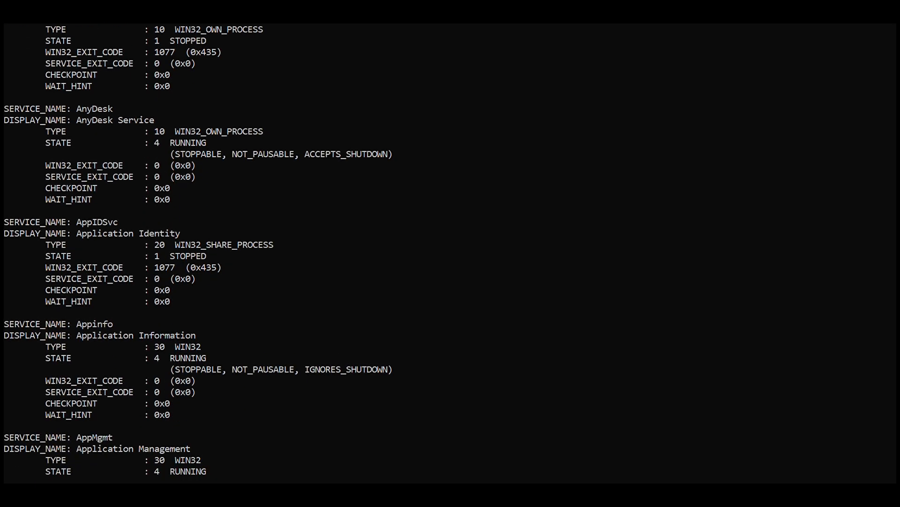
scroll(197, 251, "down", 4)
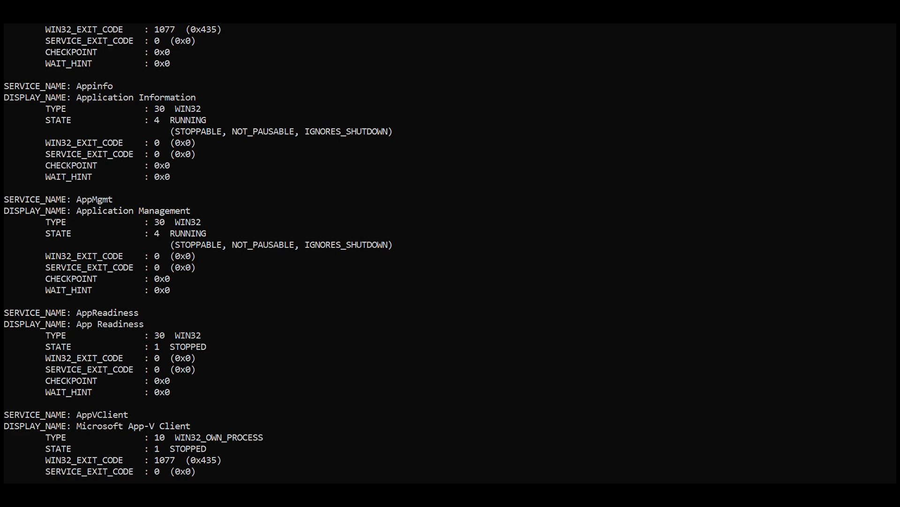
scroll(197, 250, "down", 20)
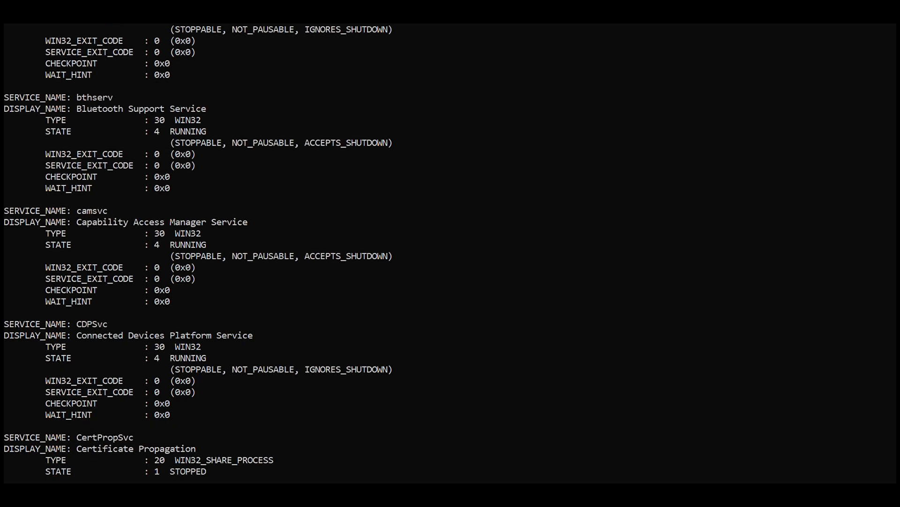
scroll(197, 251, "down", 3)
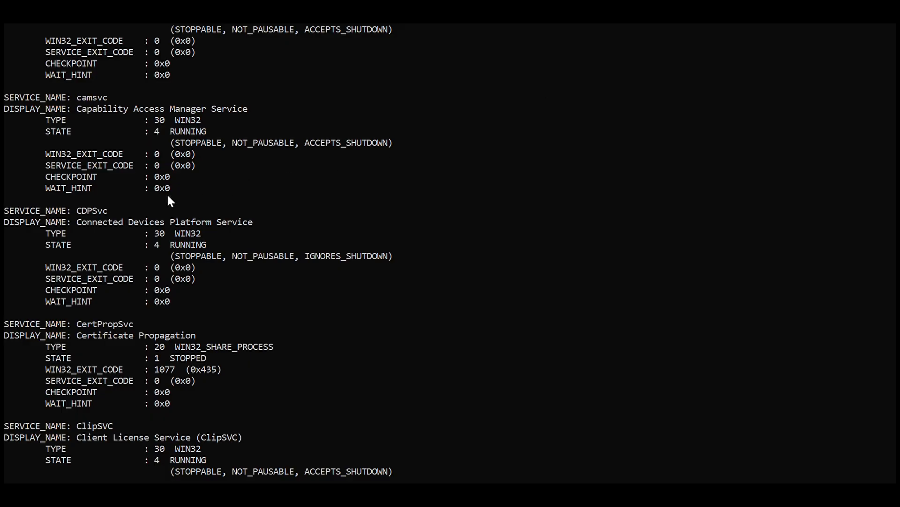
left_click_drag(121, 211, 68, 216)
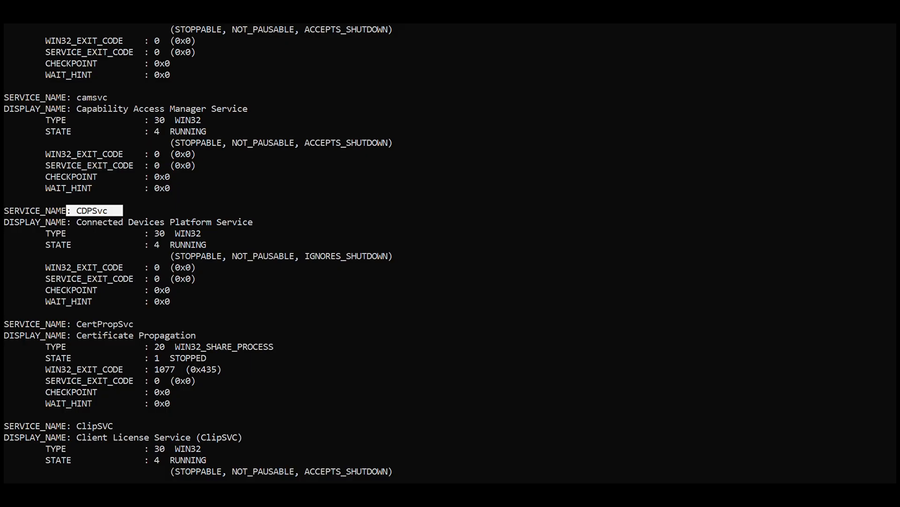
scroll(451, 253, "down", 8)
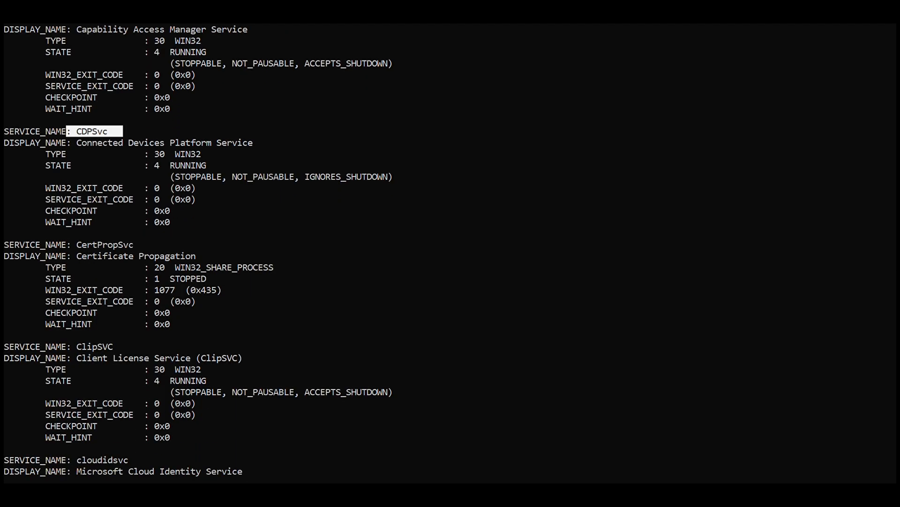
scroll(451, 253, "down", 10)
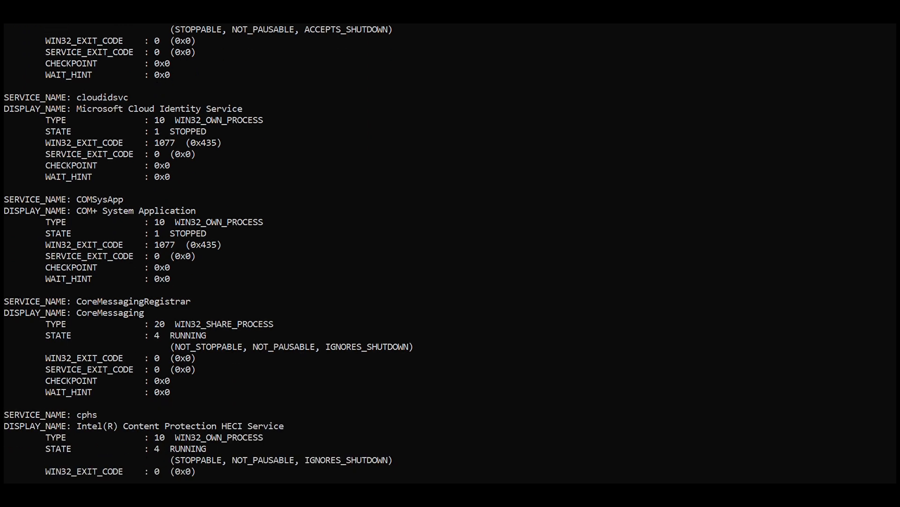
scroll(450, 254, "down", 5)
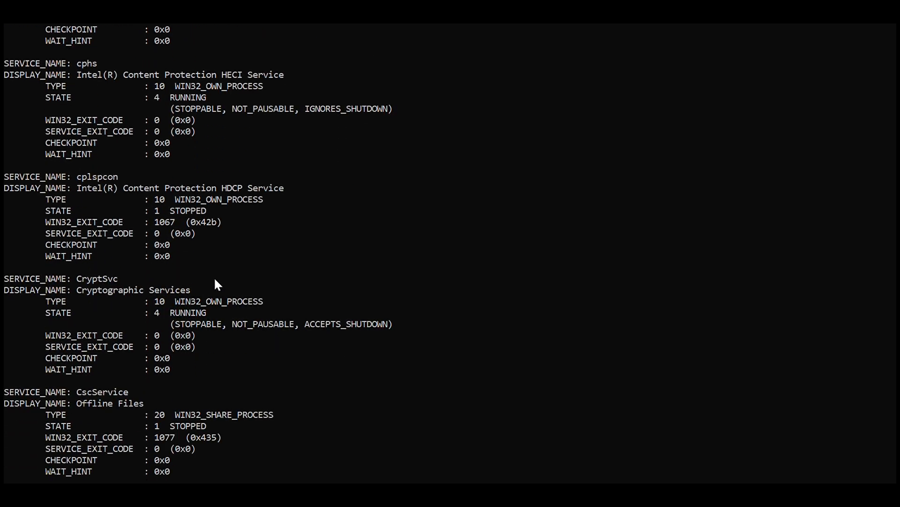
left_click_drag(209, 288, 78, 281)
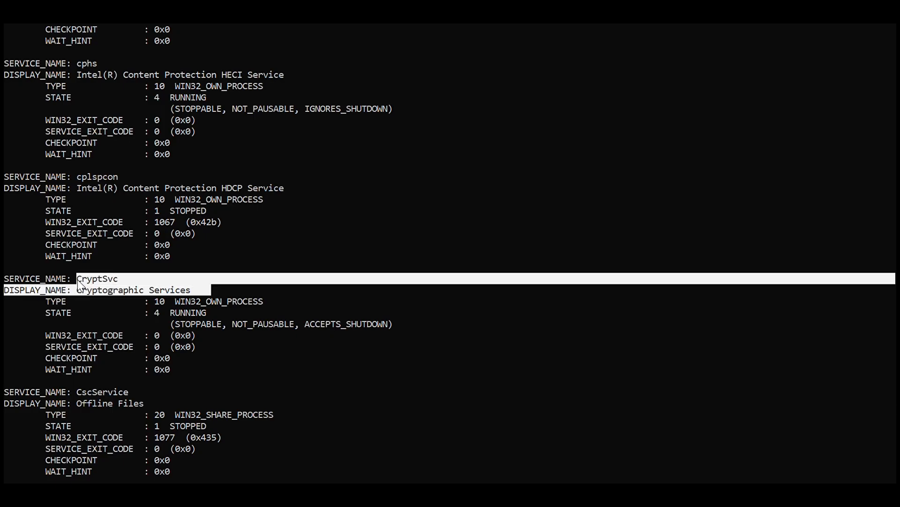
- Highlight the CryptSvc service name and its full entry, and look through the service entries below it
left_click(95, 300)
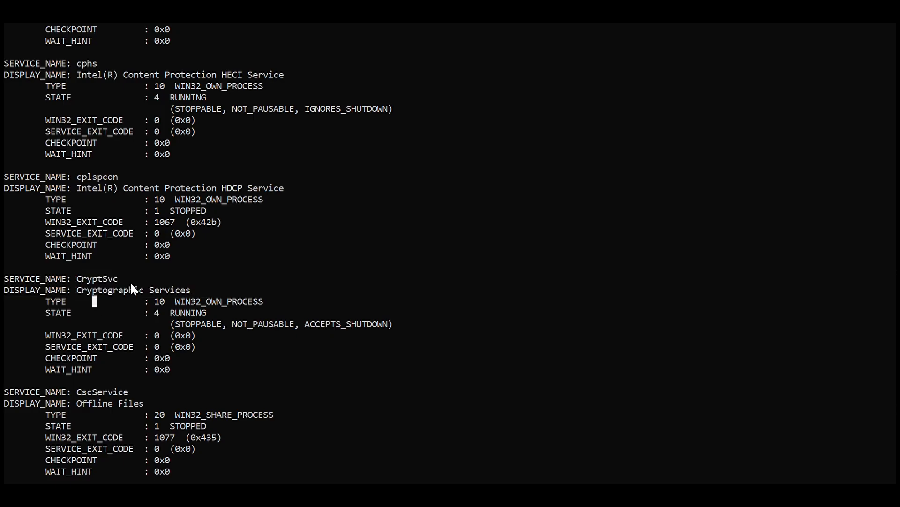
left_click_drag(129, 279, 79, 280)
left_click_drag(226, 369, 4, 278)
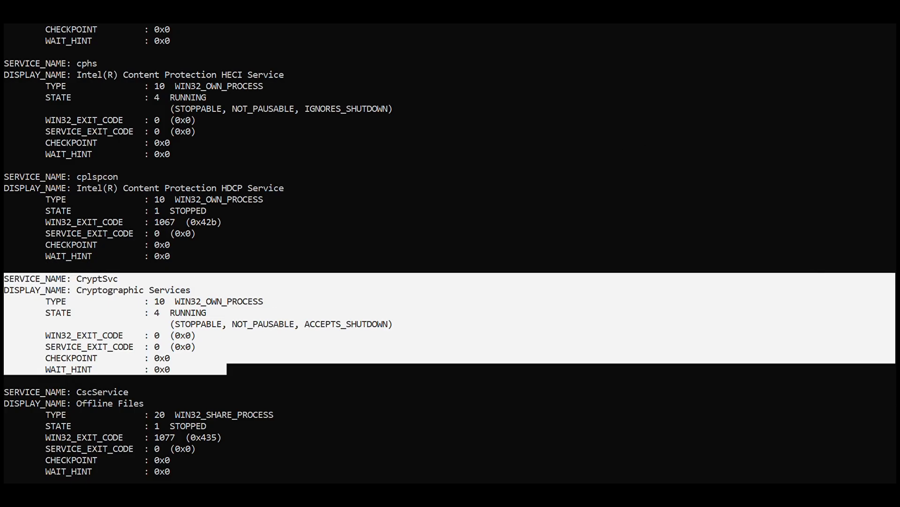
scroll(450, 253, "down", 3)
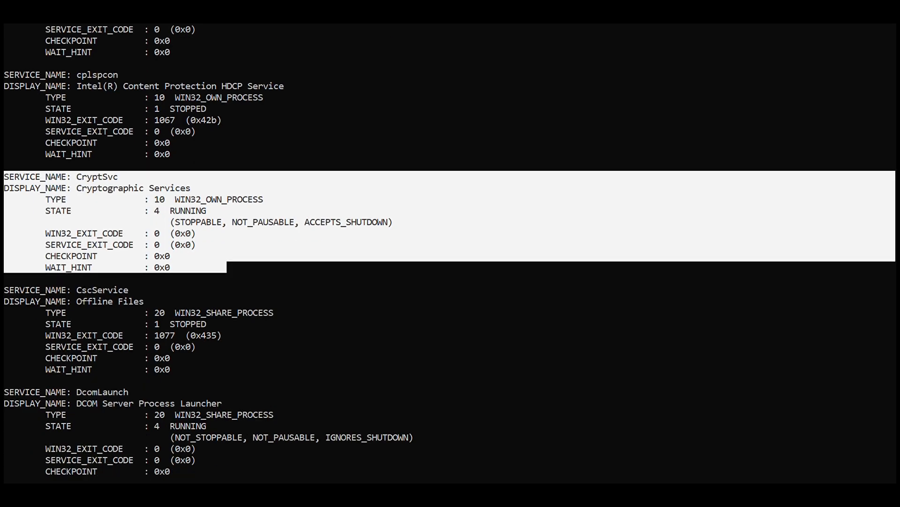
scroll(450, 253, "down", 7)
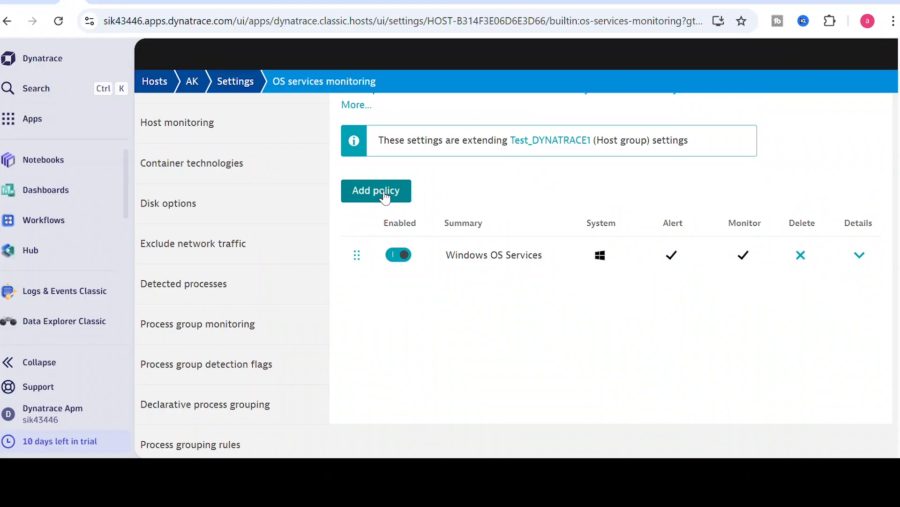
- Add a new OS services monitoring policy, set its system to Windows, and activate its empty rule name for entry
left_click(377, 178)
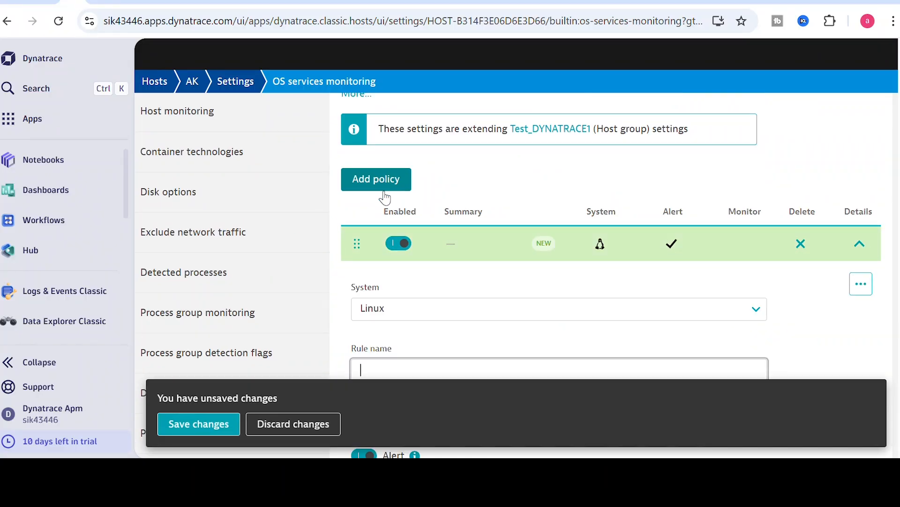
scroll(853, 177, "down", 3)
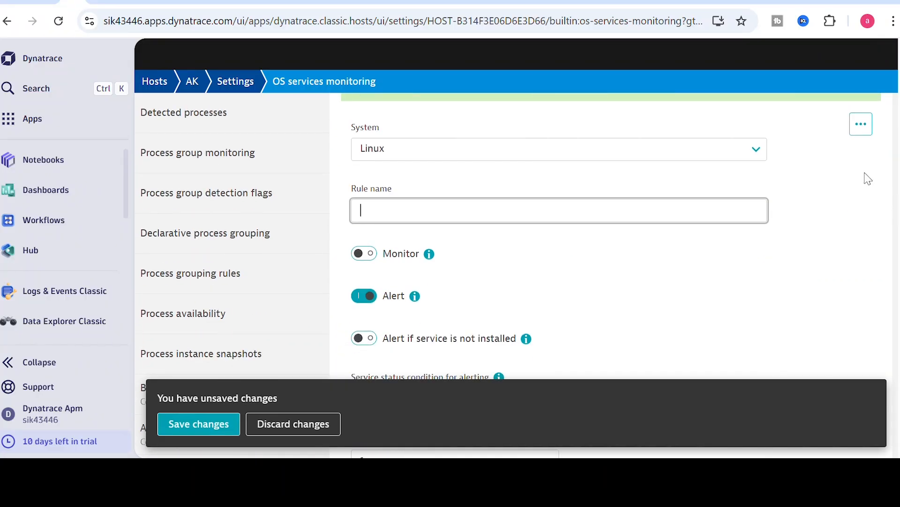
left_click(751, 151)
left_click(428, 201)
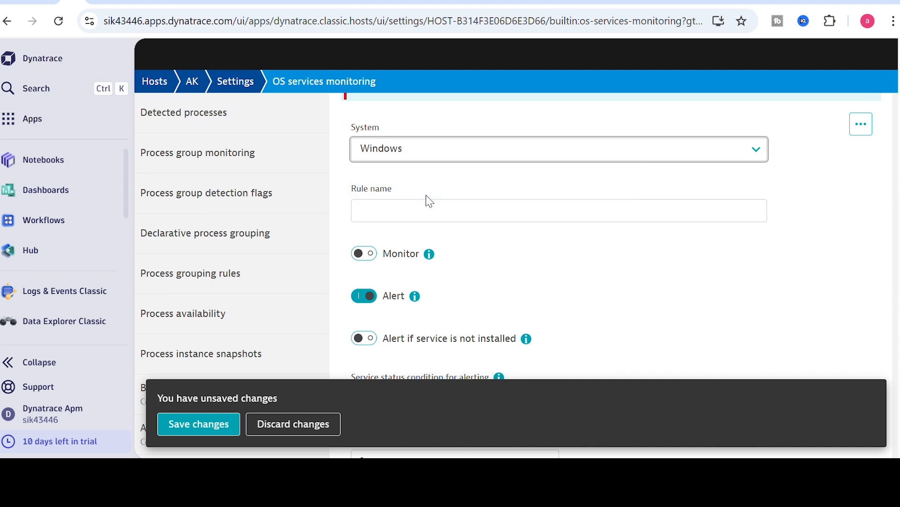
left_click(390, 219)
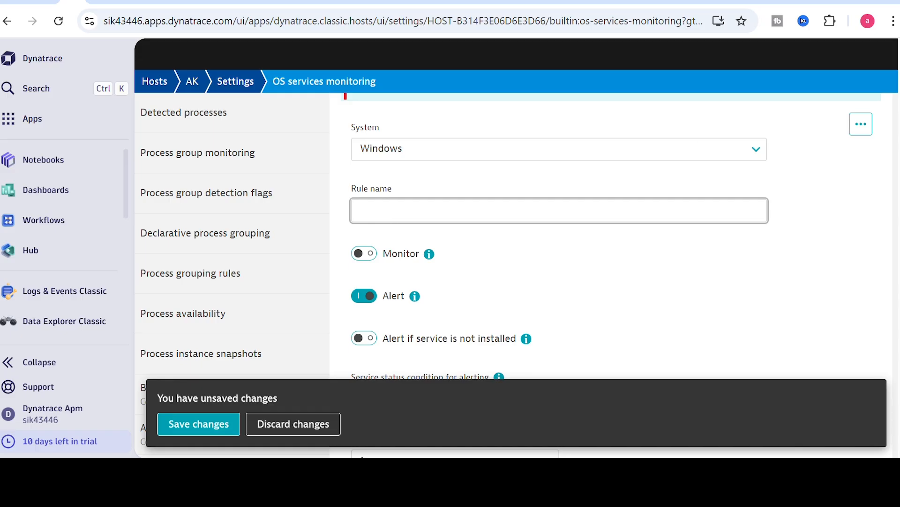
- Expand the Windows OS Services policy and its Spooler detection rule to examine the rule scope, service property and condition
scroll(871, 187, "up", 3)
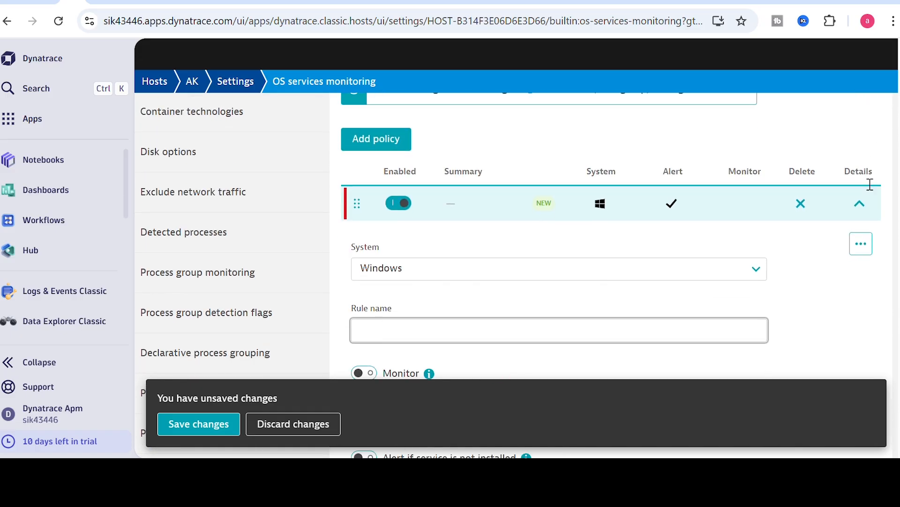
scroll(873, 203, "down", 10)
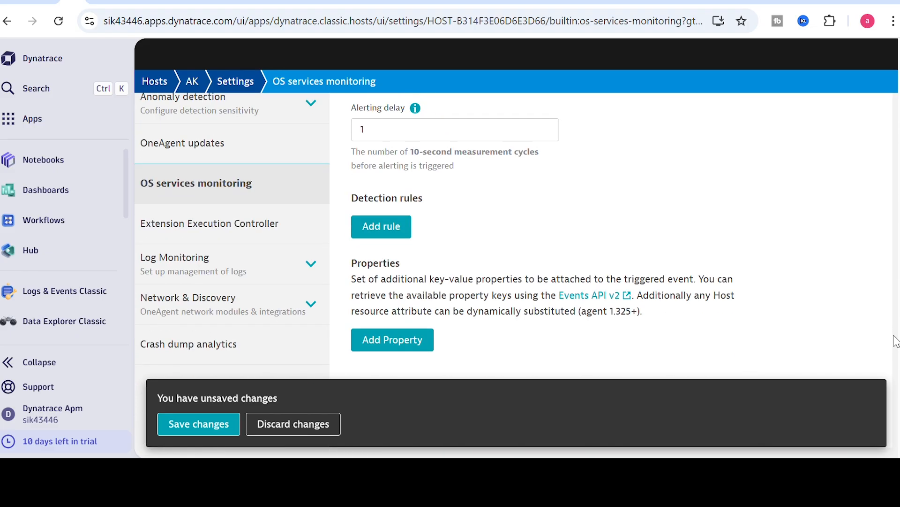
left_click(860, 324)
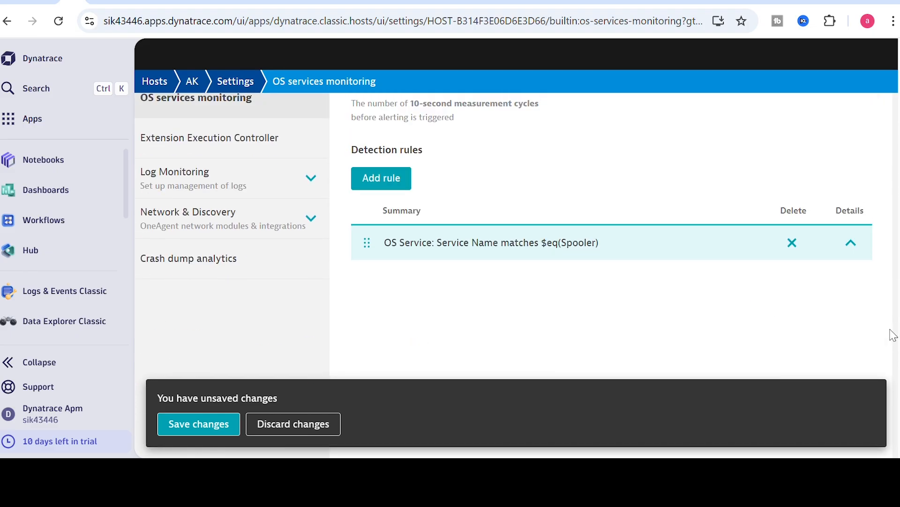
scroll(897, 285, "down", 2)
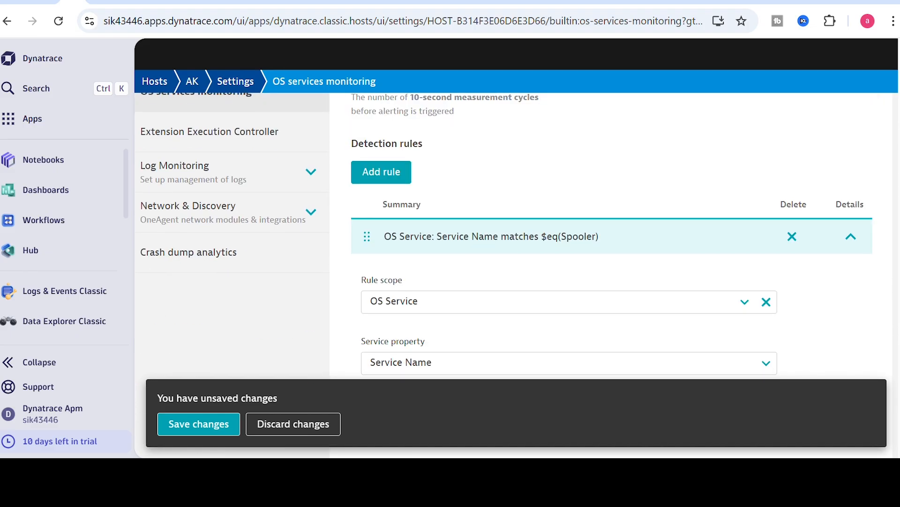
scroll(507, 273, "down", 1)
scroll(504, 272, "up", 2)
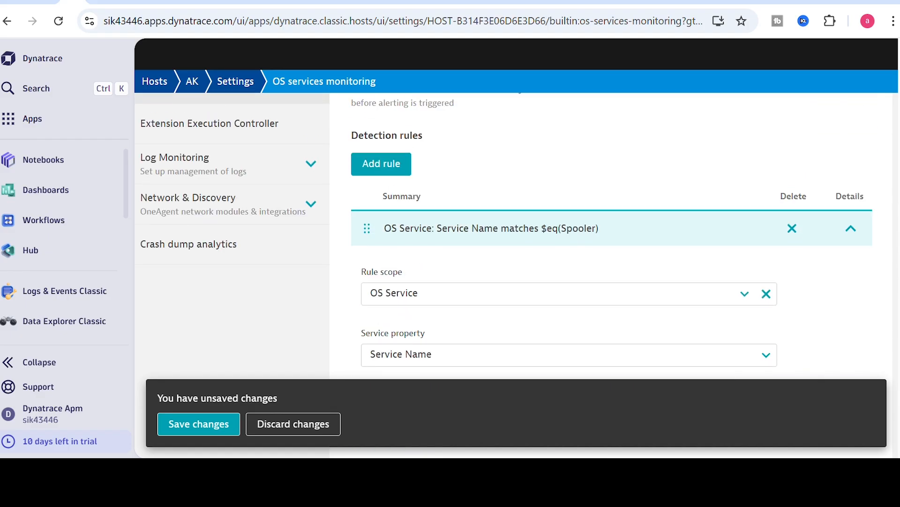
scroll(504, 272, "down", 4)
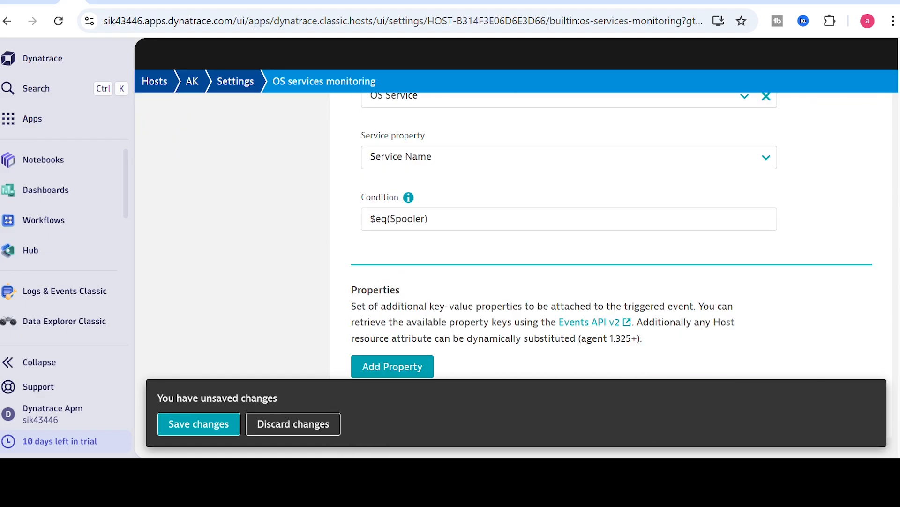
scroll(504, 272, "up", 4)
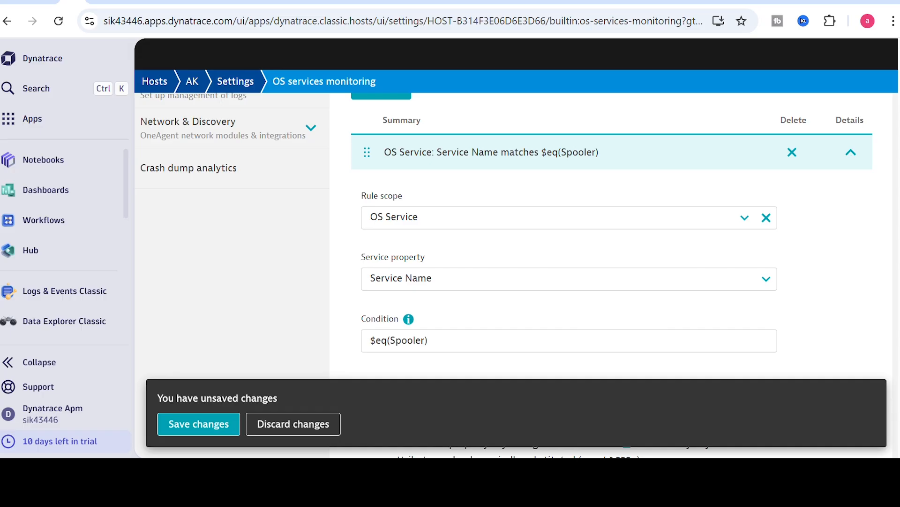
- Examine the Windows OS Services policy's alerting status condition and rule name, highlighting each value
scroll(610, 262, "up", 6)
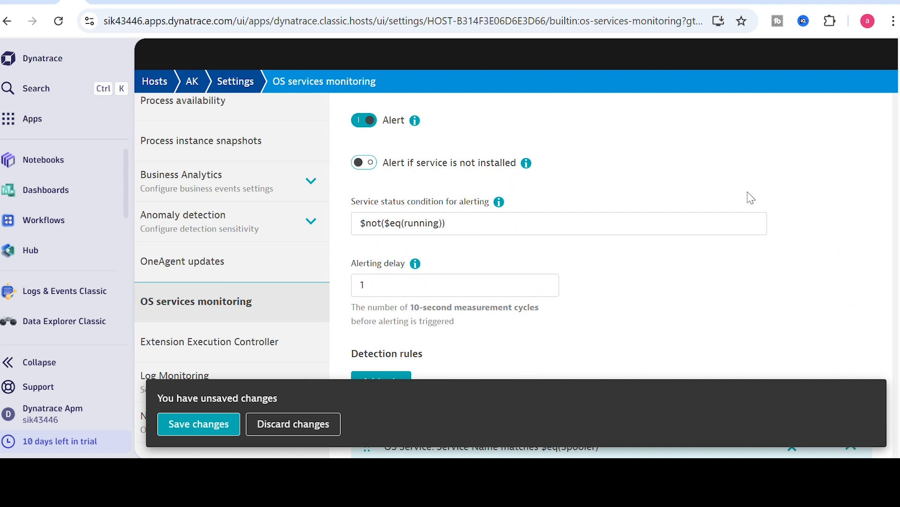
left_click_drag(475, 231, 345, 227)
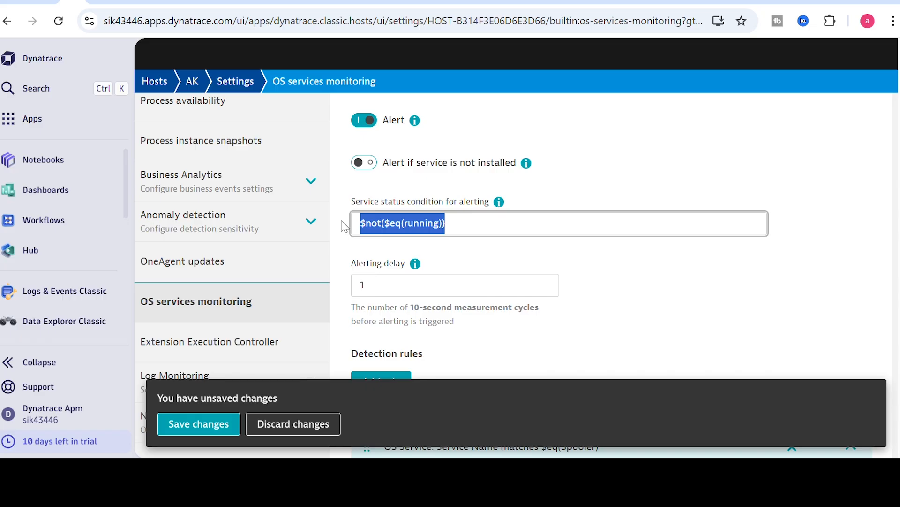
scroll(516, 234, "up", 5)
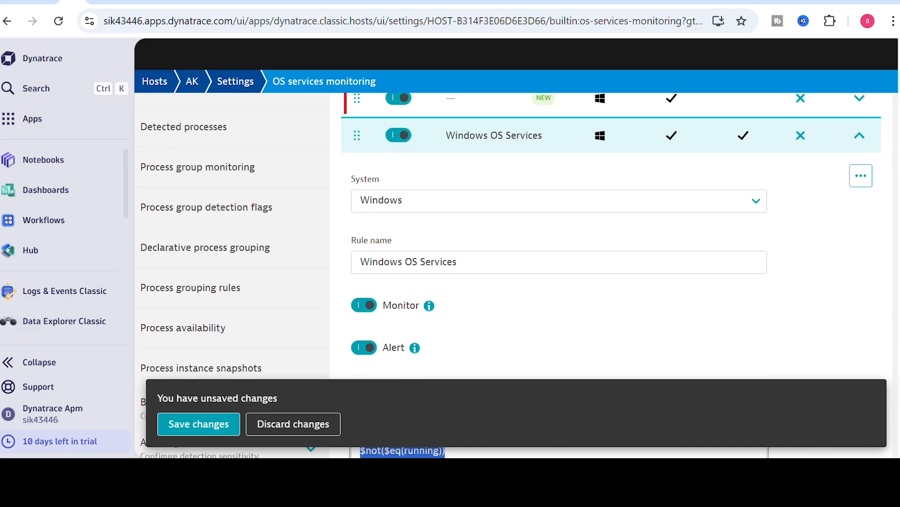
left_click_drag(485, 264, 347, 259)
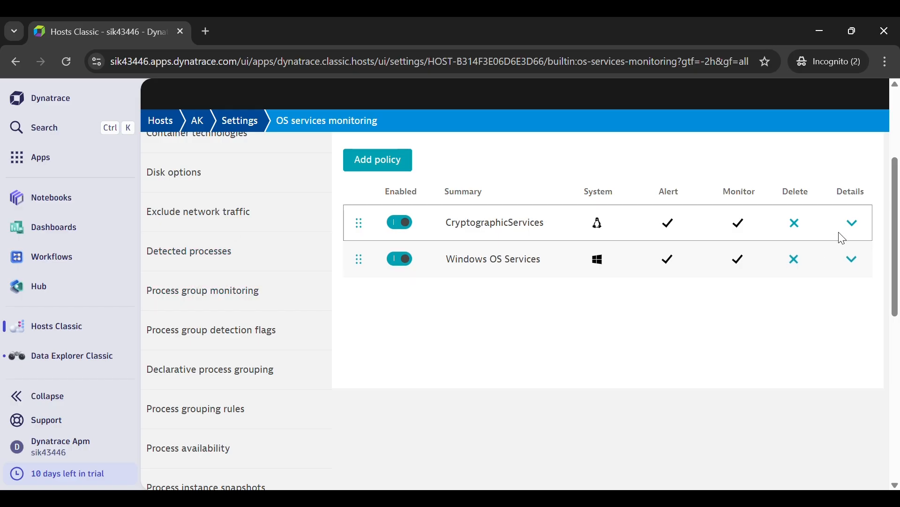
- Open the CryptographicServices policy's details and set its system to Windows
left_click(851, 229)
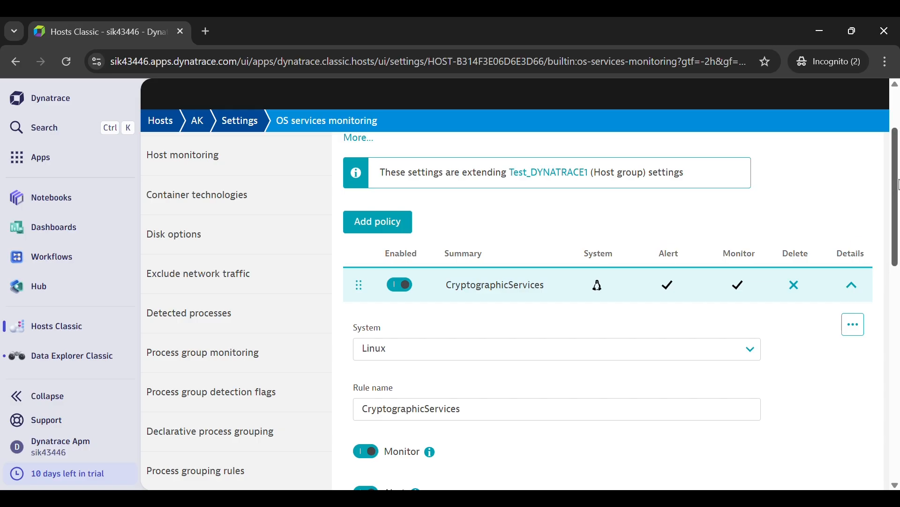
left_click_drag(898, 183, 899, 242)
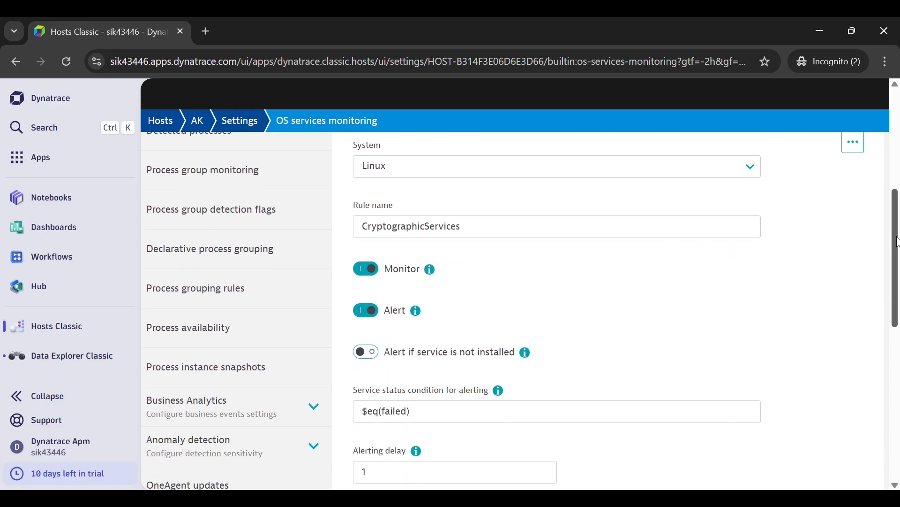
left_click(620, 173)
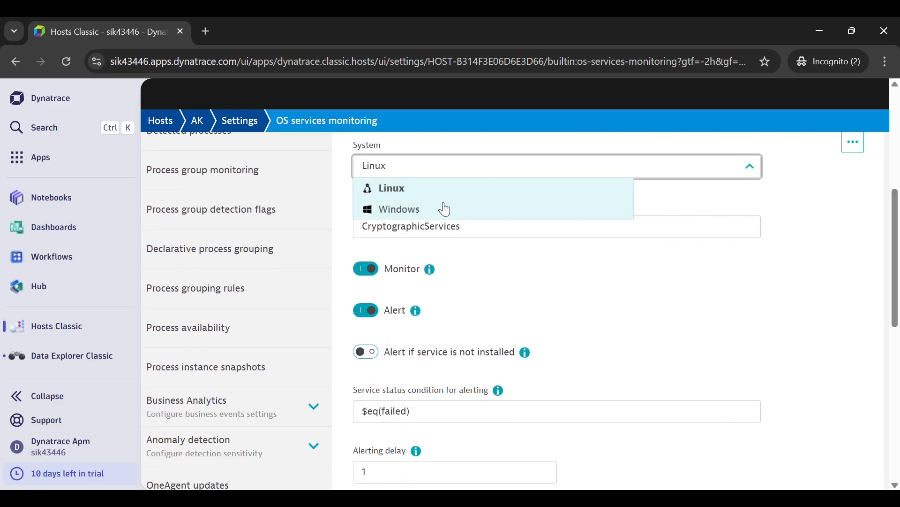
left_click(428, 214)
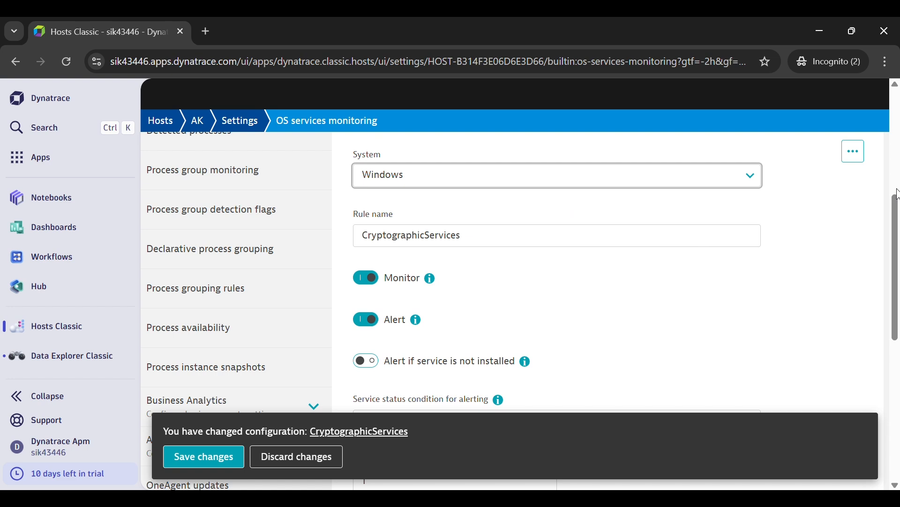
- Expand the Windows OS Services policy to check the condition syntax of its Spooler detection rule, and collapse the policy again
left_click_drag(898, 202, 897, 361)
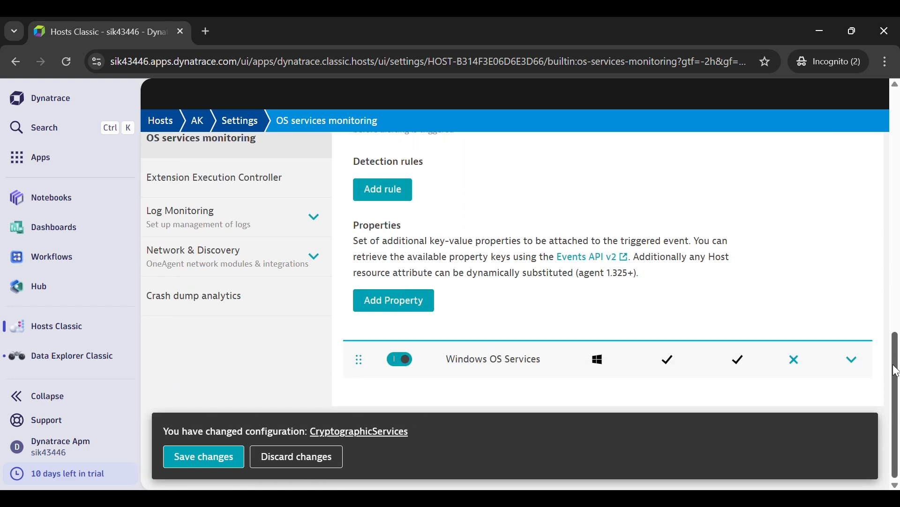
left_click(852, 361)
left_click_drag(895, 306, 890, 369)
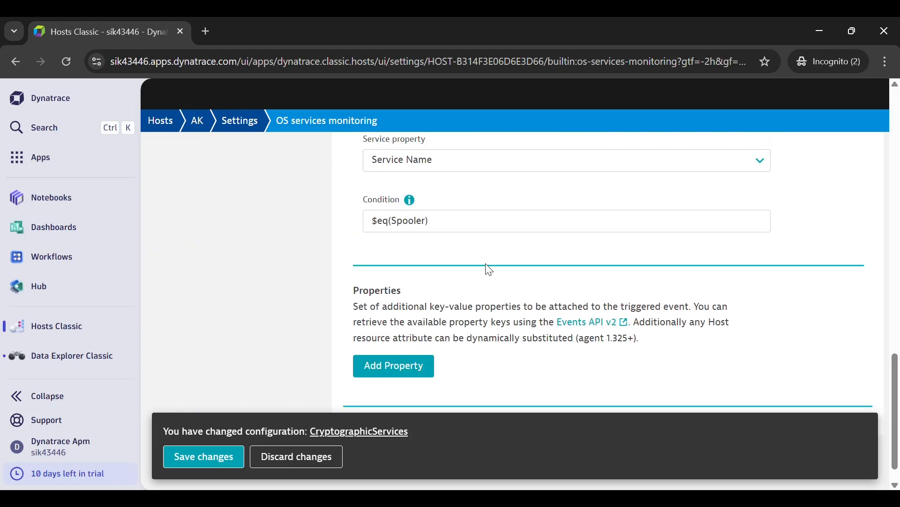
left_click(432, 229)
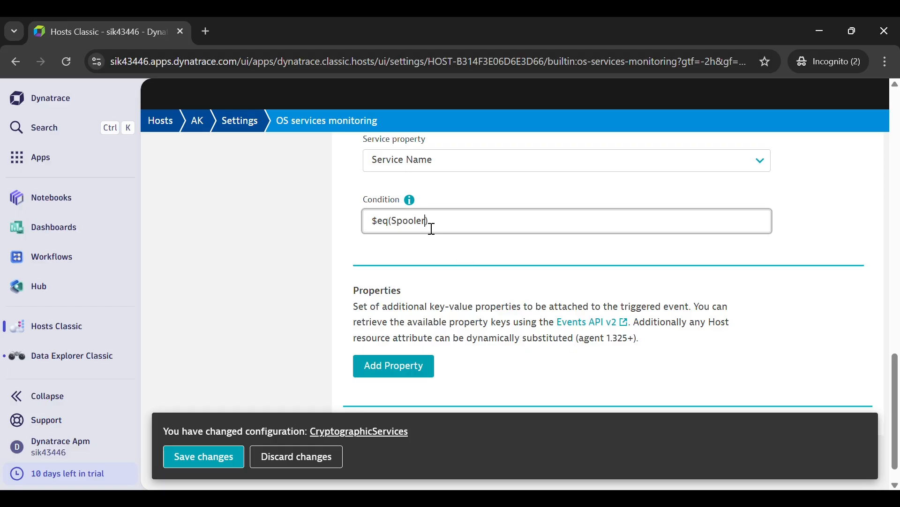
scroll(898, 387, "down", 1)
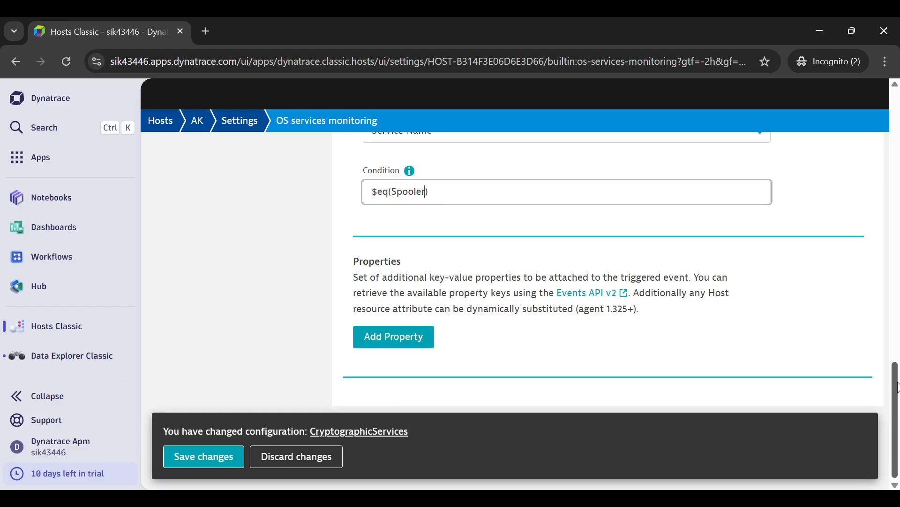
left_click_drag(897, 387, 883, 164)
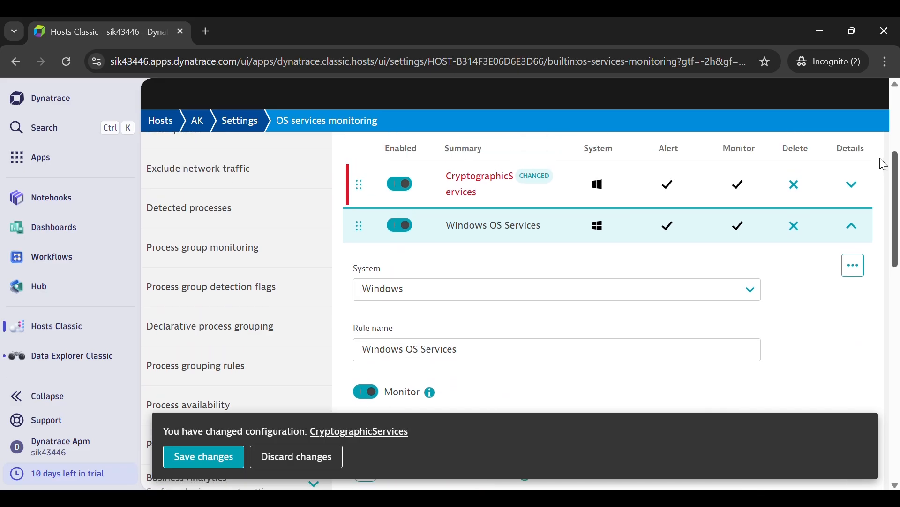
left_click(852, 227)
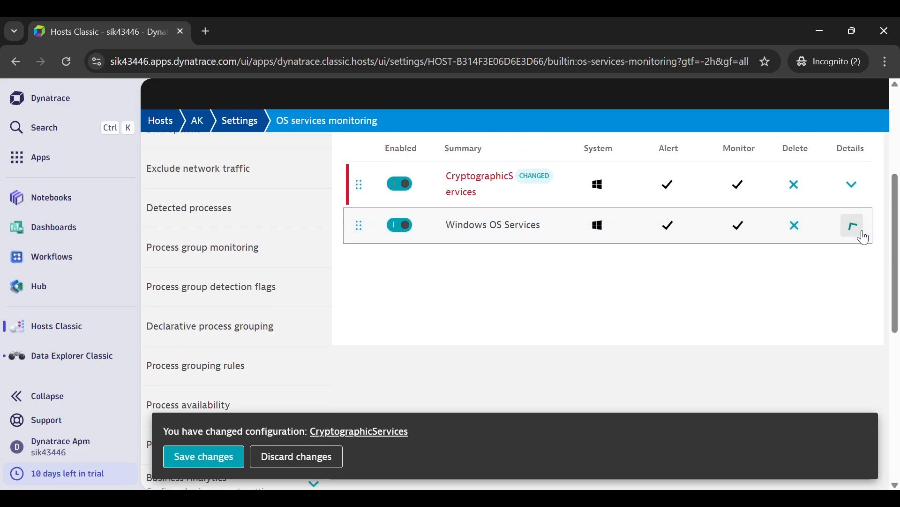
- Reopen the CryptographicServices policy and add a detection rule with OS Service as its rule scope
left_click(853, 187)
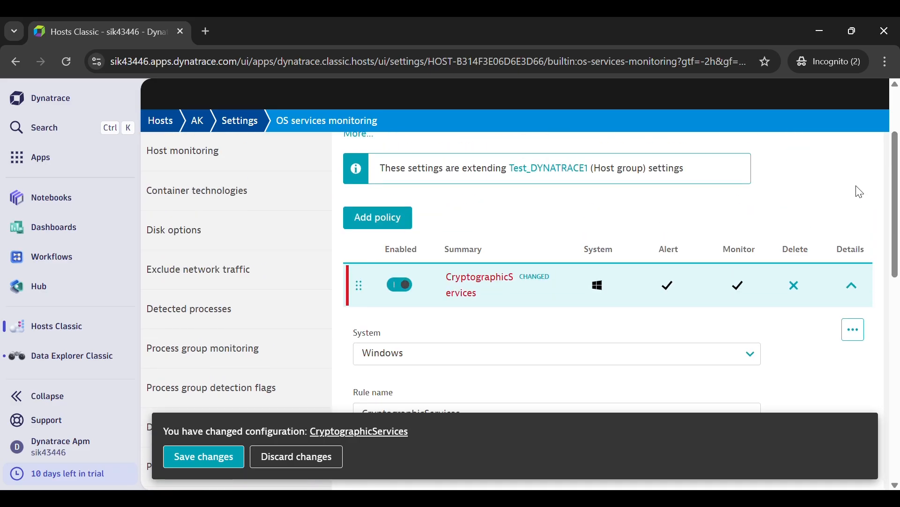
left_click_drag(895, 167, 896, 369)
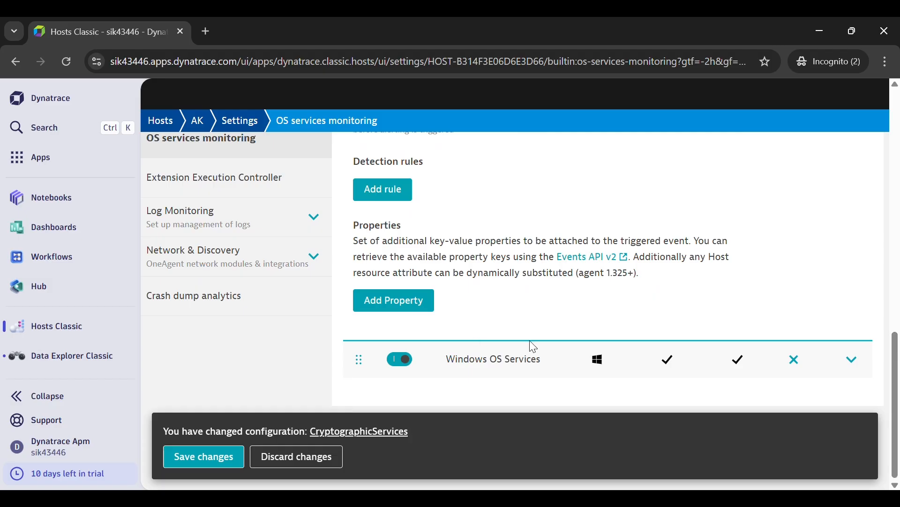
left_click(378, 192)
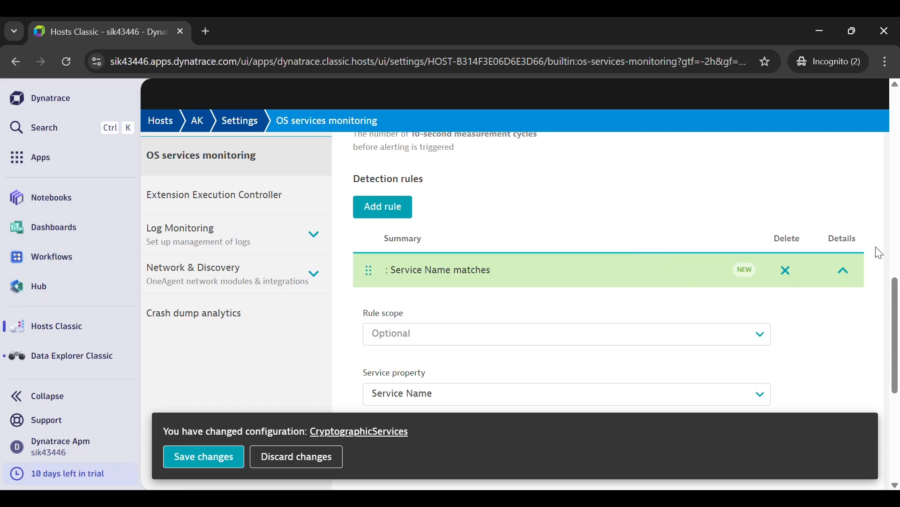
left_click_drag(889, 280, 894, 334)
left_click(494, 238)
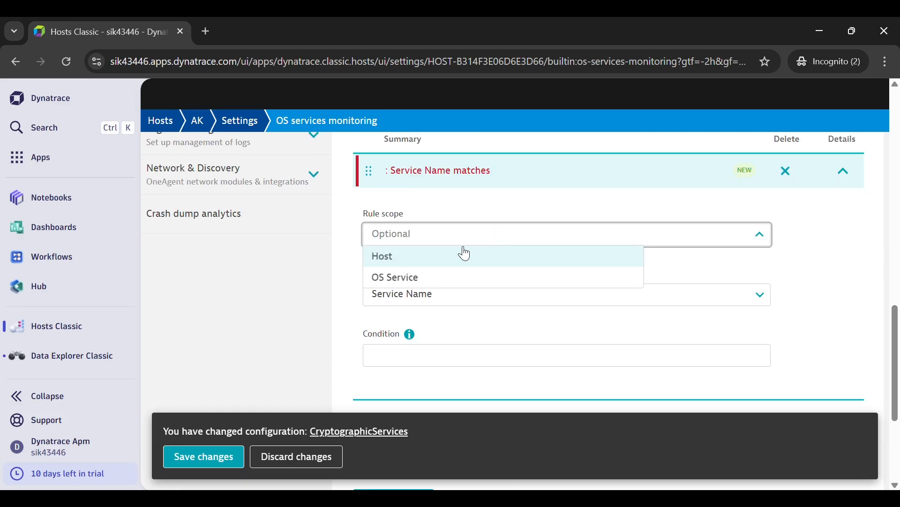
left_click(437, 277)
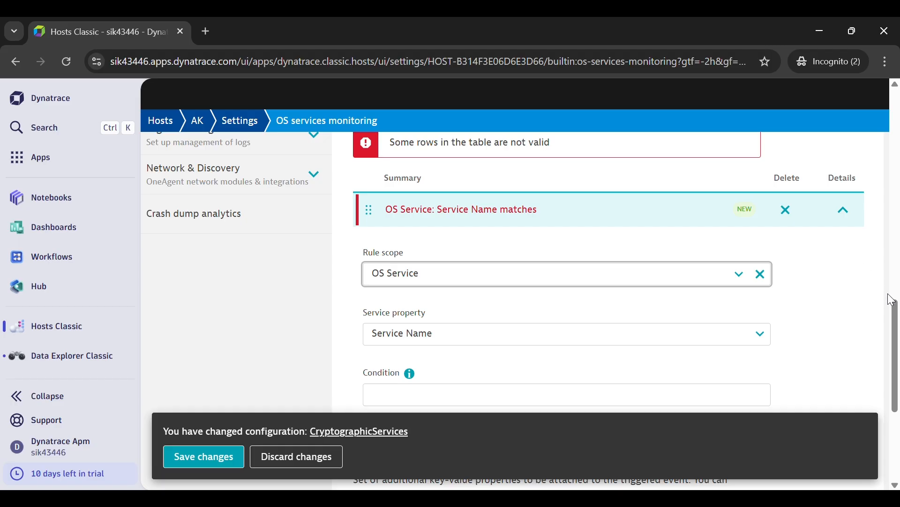
left_click_drag(893, 300, 897, 397)
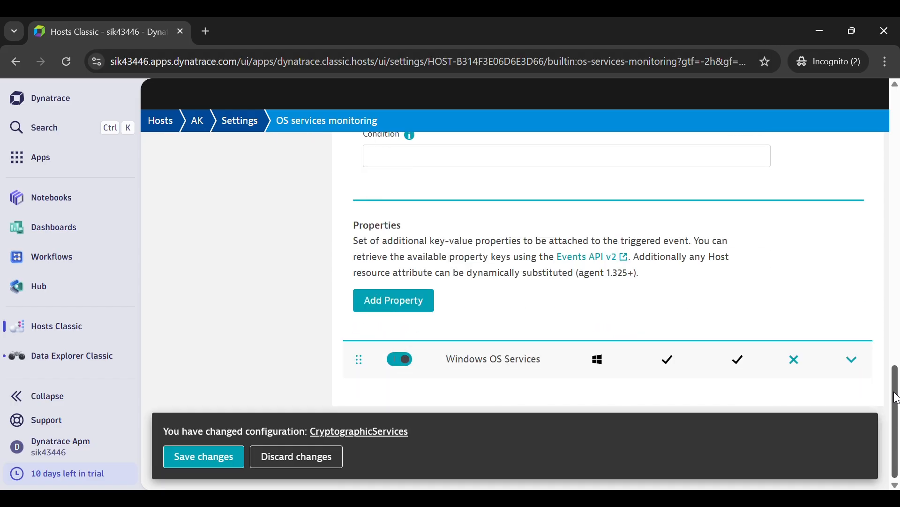
- Copy the condition $eq(Spooler) from the Windows OS Services policy's detection rule and collapse that policy
left_click(851, 361)
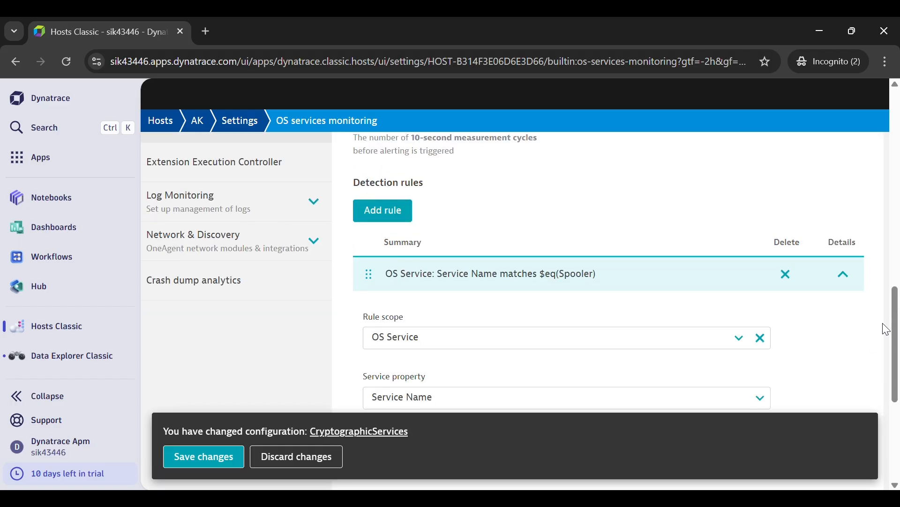
left_click_drag(894, 305, 895, 376)
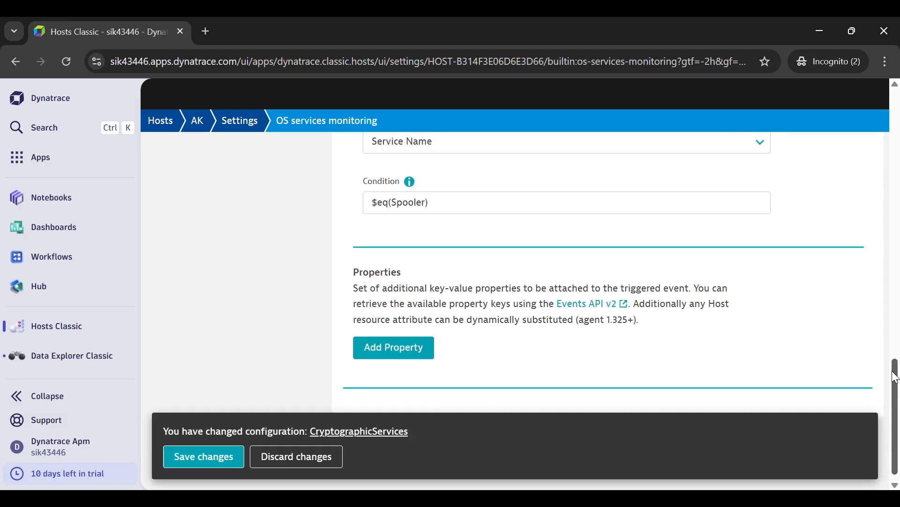
left_click_drag(458, 209, 365, 207)
key("ctrl+c")
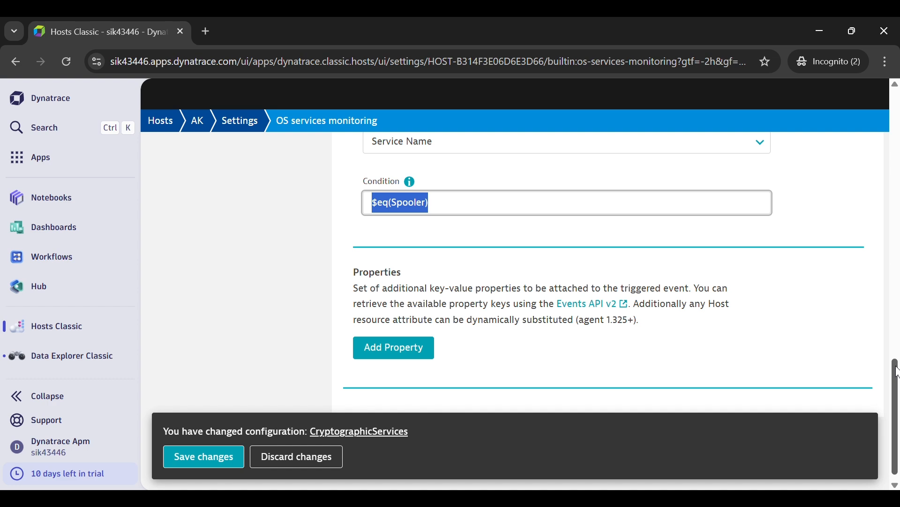
left_click_drag(898, 372, 897, 290)
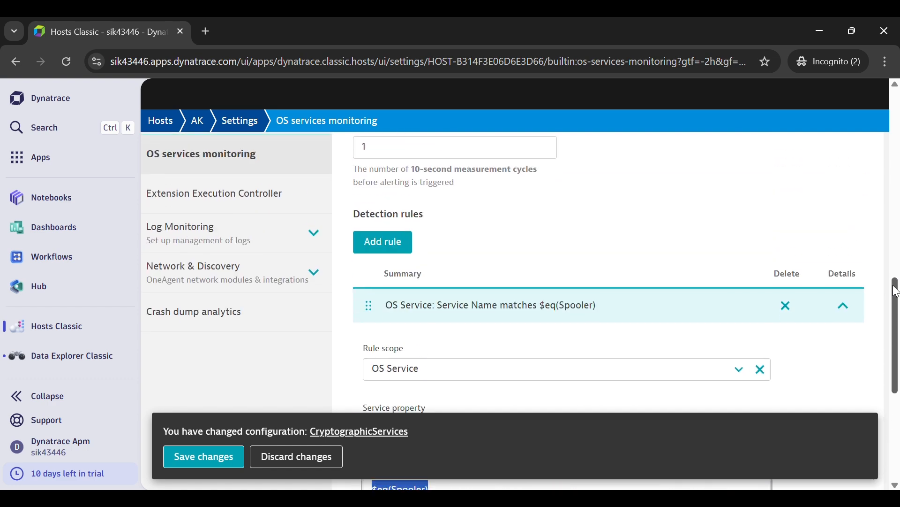
left_click(857, 310)
left_click_drag(896, 332, 882, 194)
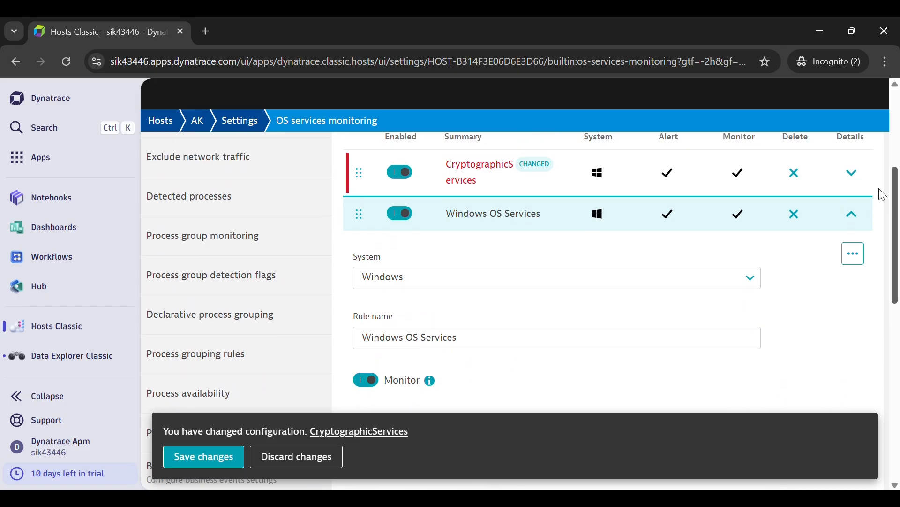
left_click(853, 213)
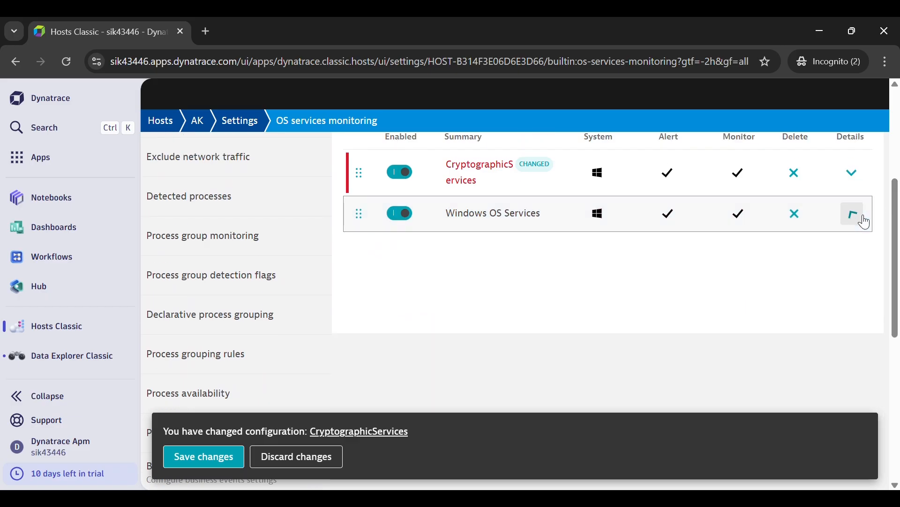
- Reopen the CryptographicServices policy and paste $eq(Spooler) as the condition of its new detection rule
left_click(853, 174)
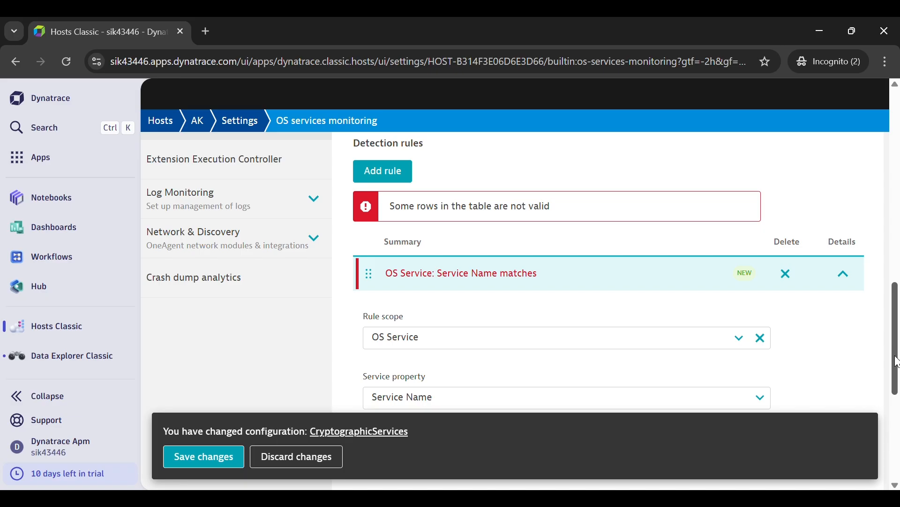
scroll(585, 311, "down", 4)
left_click(434, 267)
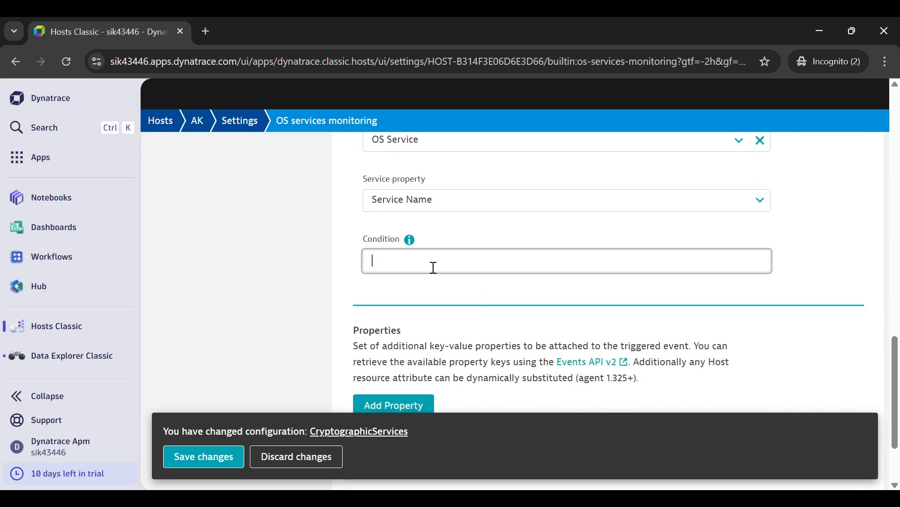
key("ctrl+v")
scroll(431, 266, "down", 1)
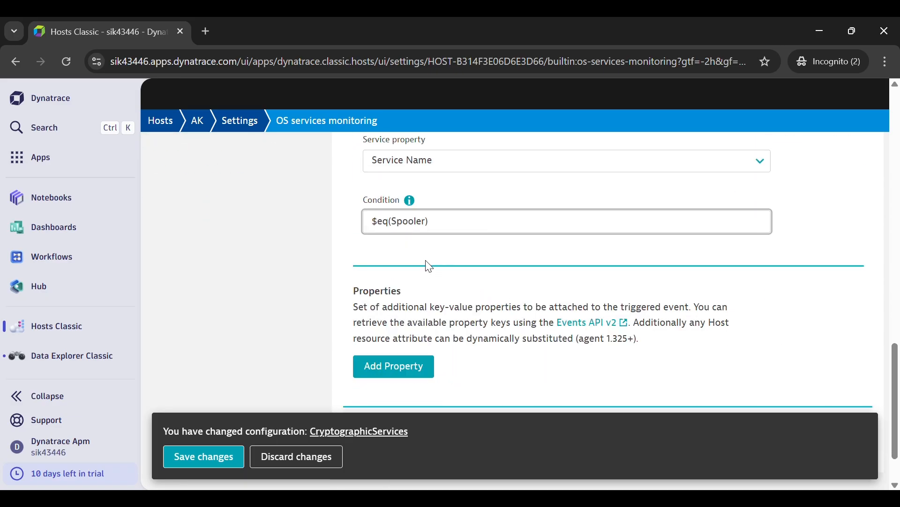
- Change the CryptographicServices detection rule's condition to $eq(CryptSvc) and save the configuration changes
key("alt+Tab")
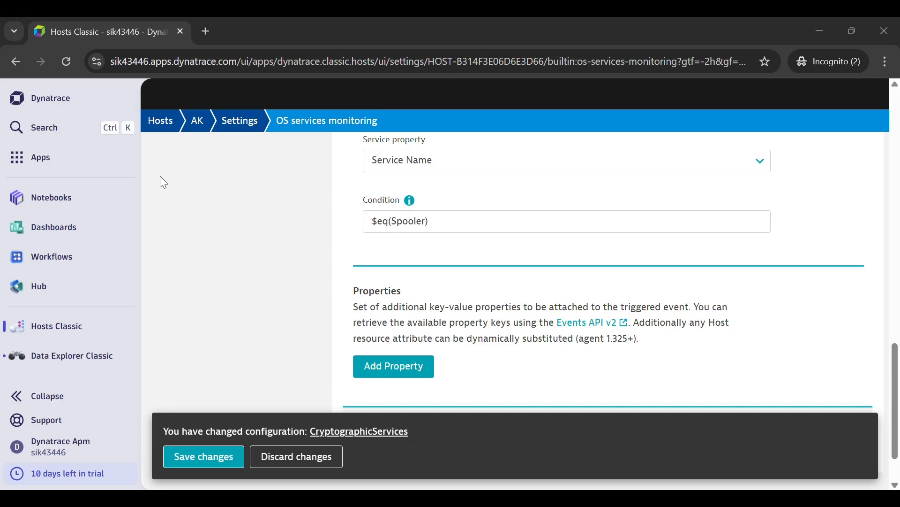
left_click(797, 198)
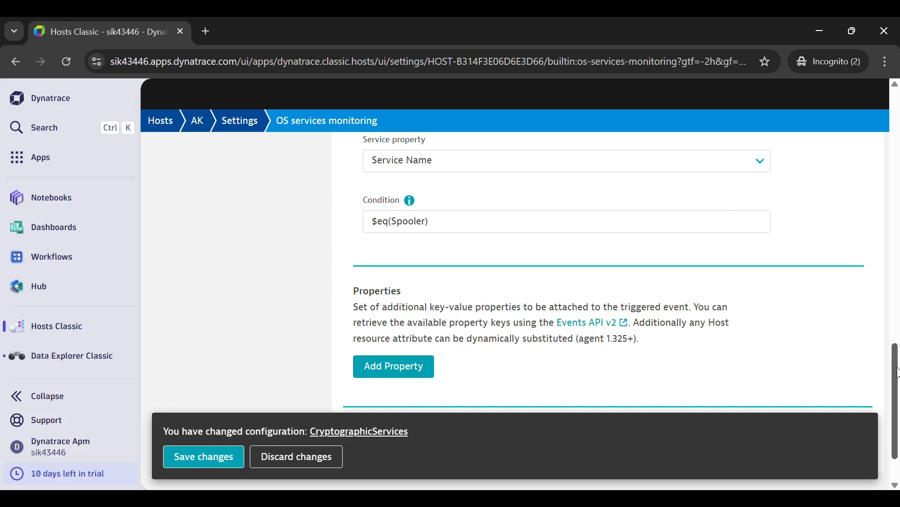
scroll(880, 214, "up", 10)
scroll(881, 214, "up", 5)
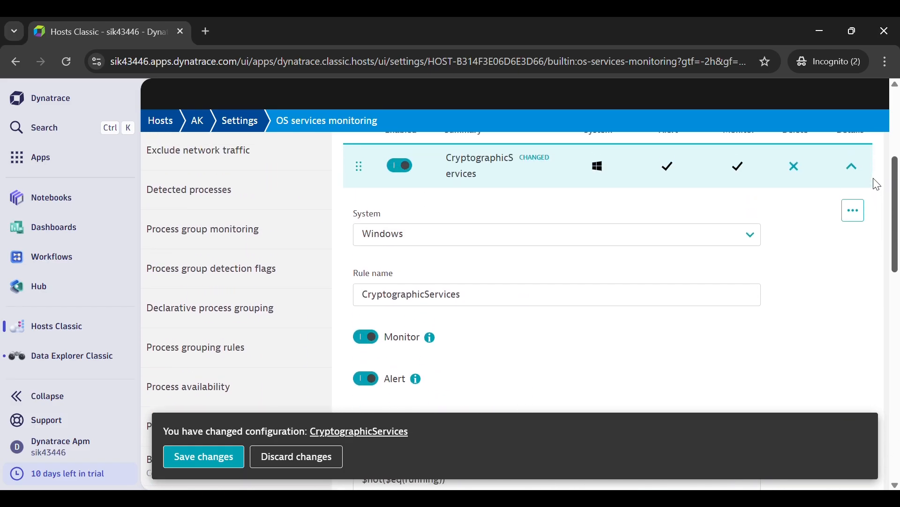
scroll(865, 230, "down", 6)
scroll(865, 230, "down", 10)
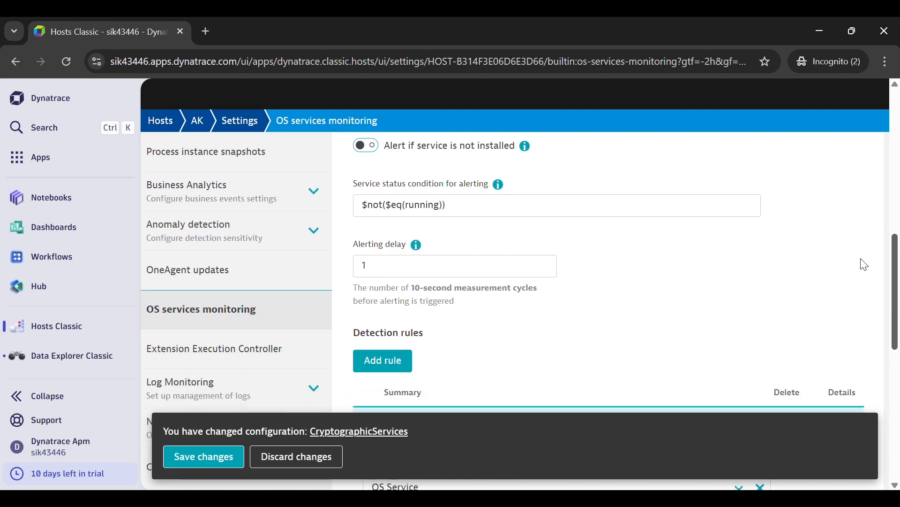
scroll(863, 347, "down", 1)
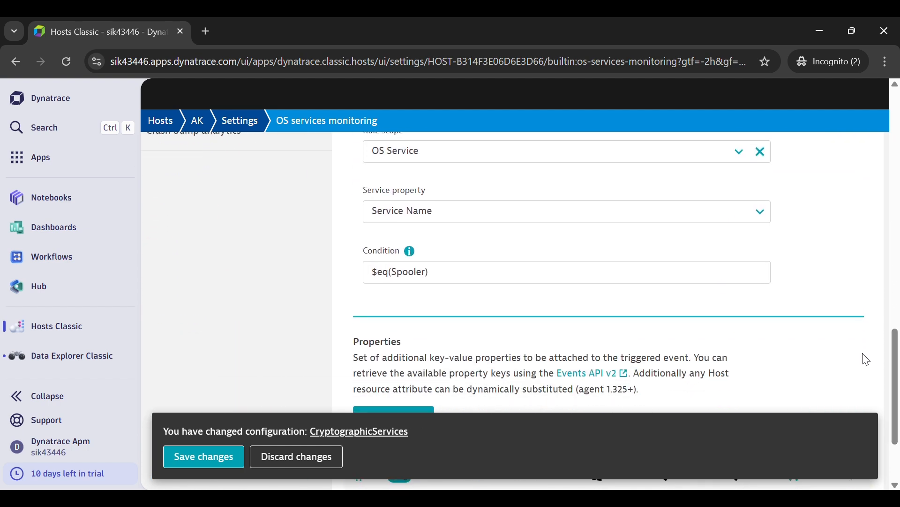
left_click(429, 279)
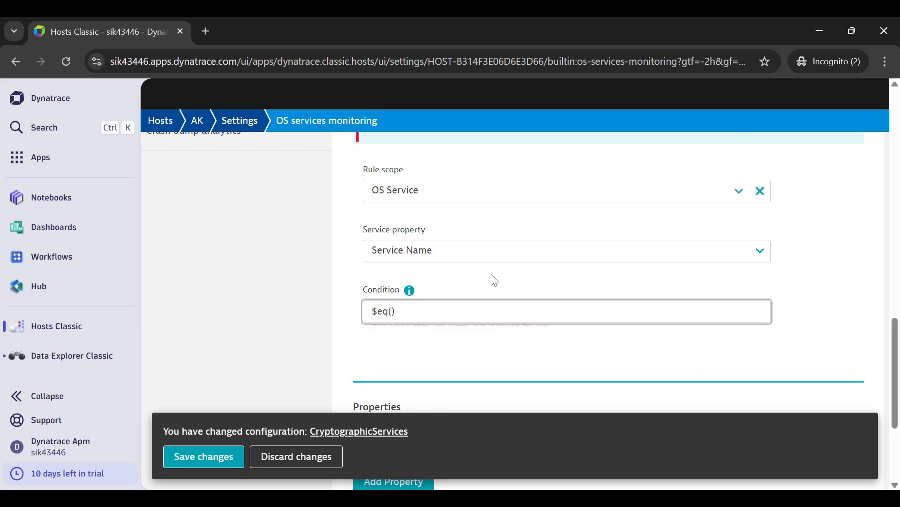
type("CryptSvc")
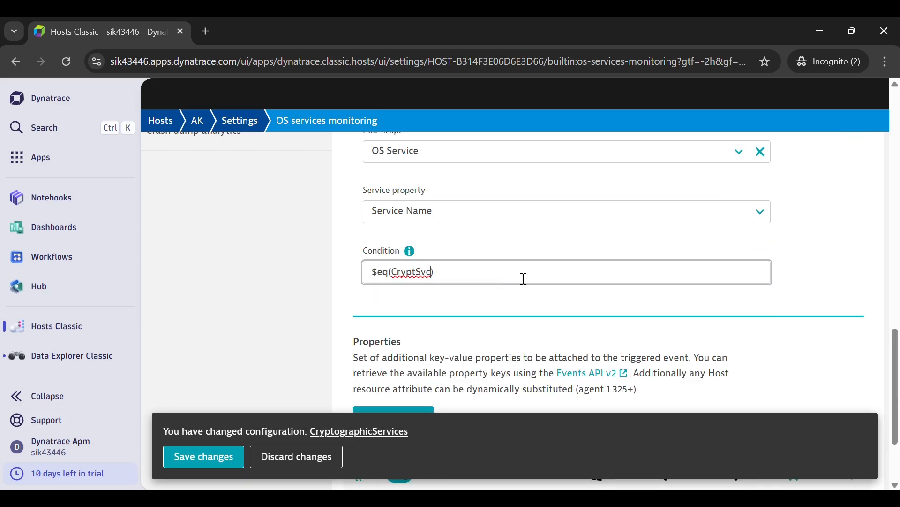
left_click_drag(896, 332, 897, 346)
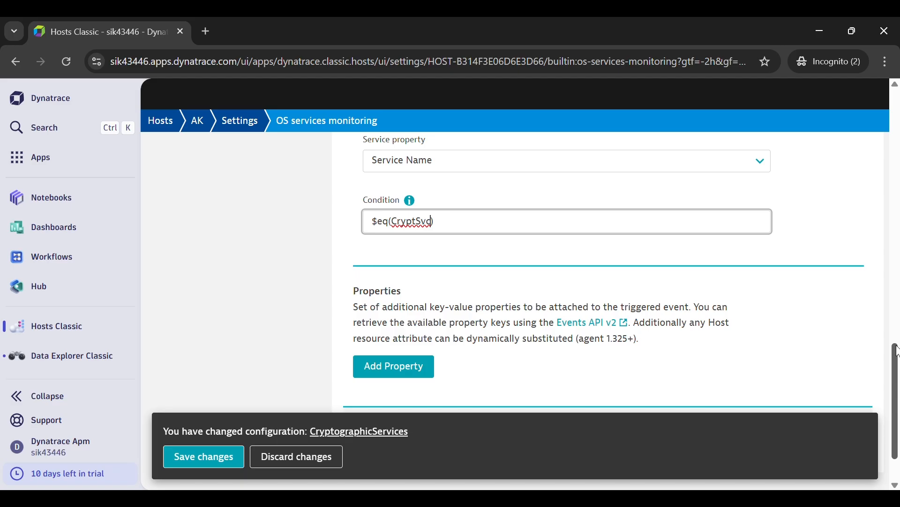
left_click(226, 451)
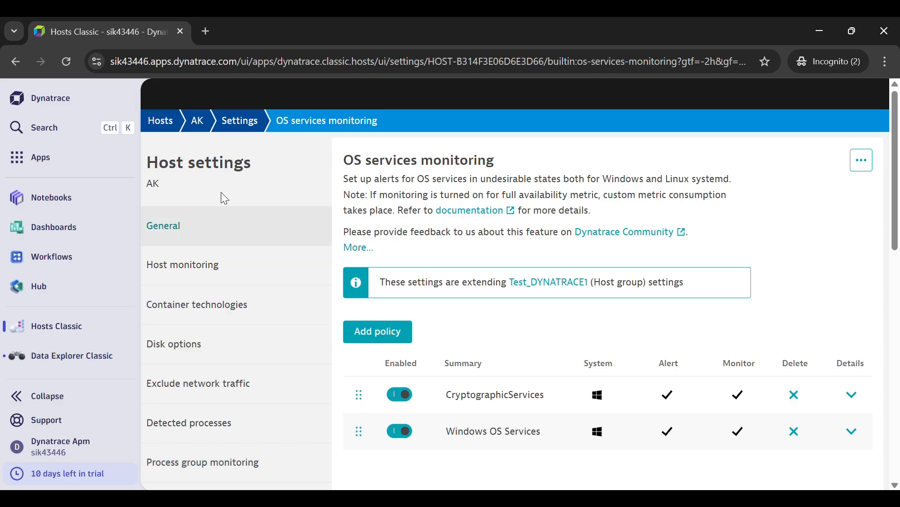
- Return to the AK host's overview and check the services listed in its OS services analysis
left_click(196, 120)
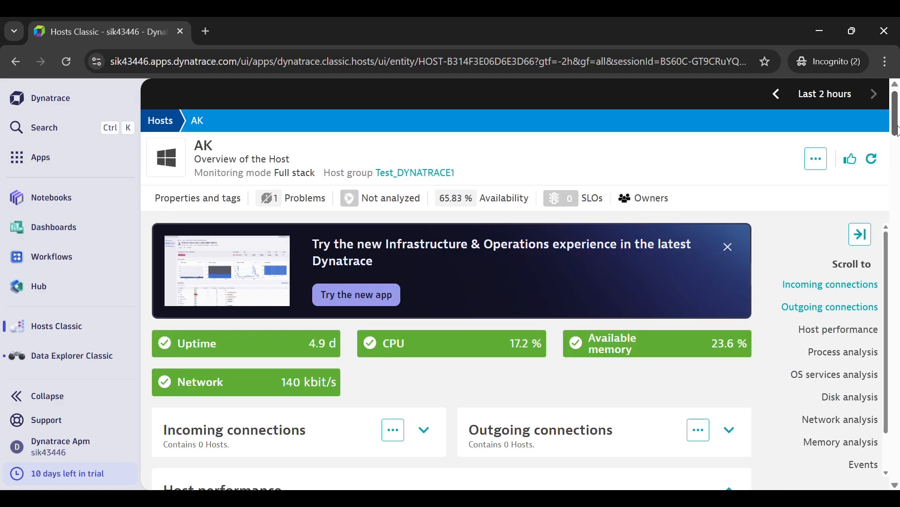
left_click_drag(895, 128, 894, 274)
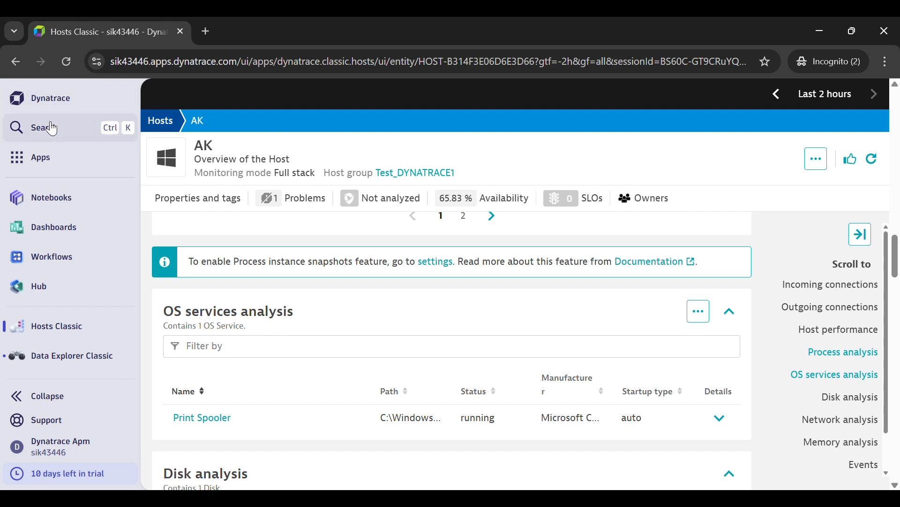
- Reopen Hosts Classic from the Dynatrace home page by searching for "hosts", and recheck the AK host's OS services analysis
left_click(45, 101)
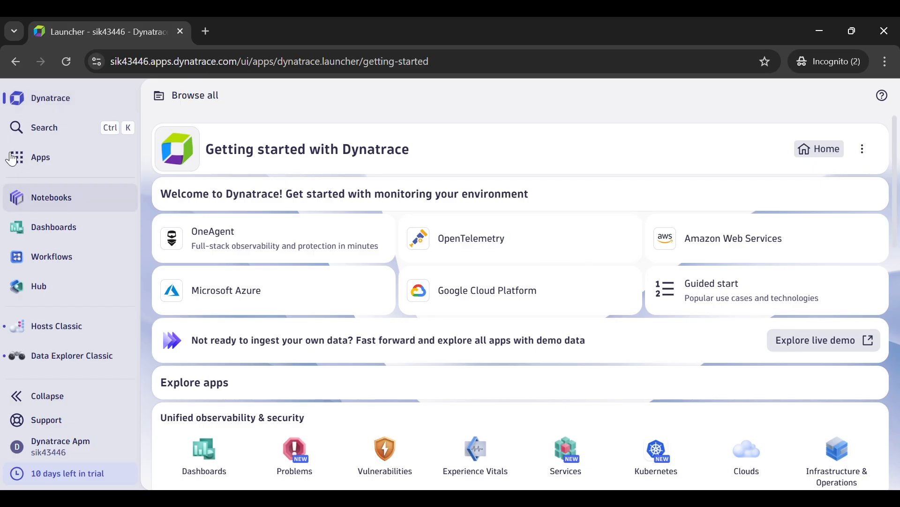
left_click(73, 125)
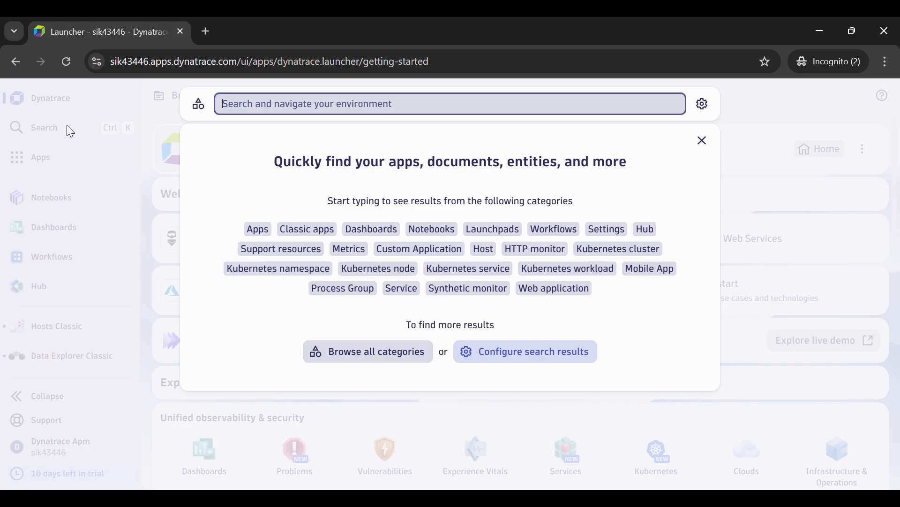
type("hosts")
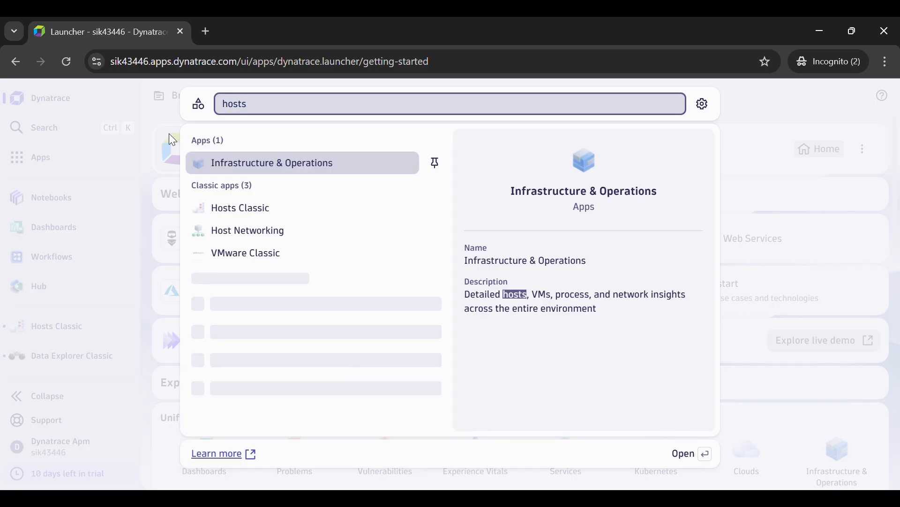
left_click(260, 206)
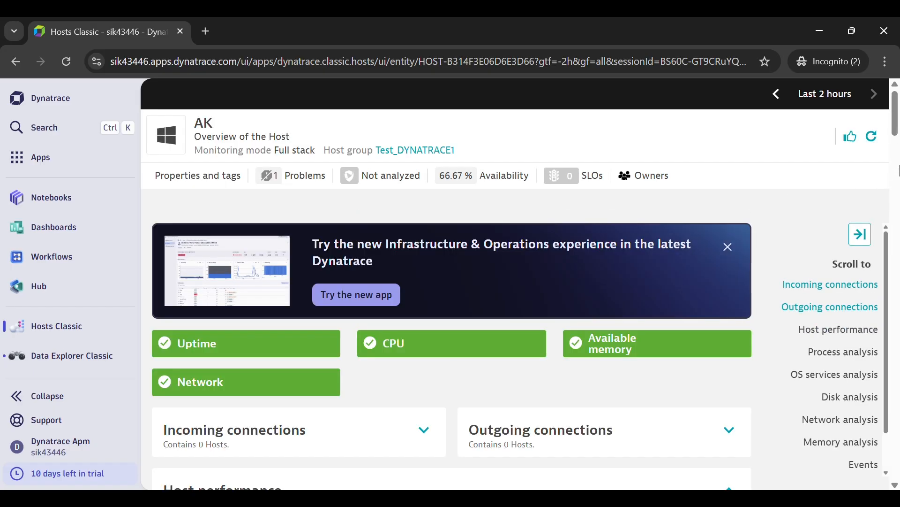
left_click_drag(896, 131, 897, 285)
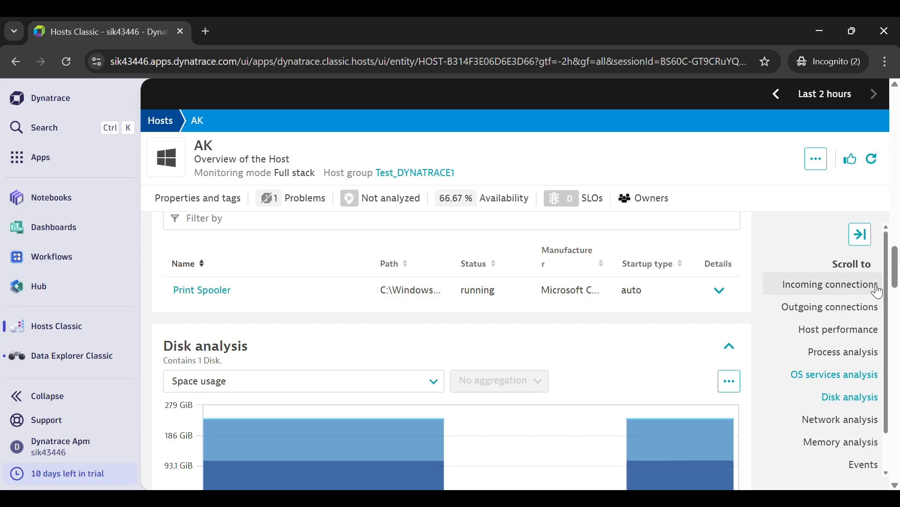
left_click_drag(893, 274, 885, 356)
left_click_drag(883, 351, 874, 275)
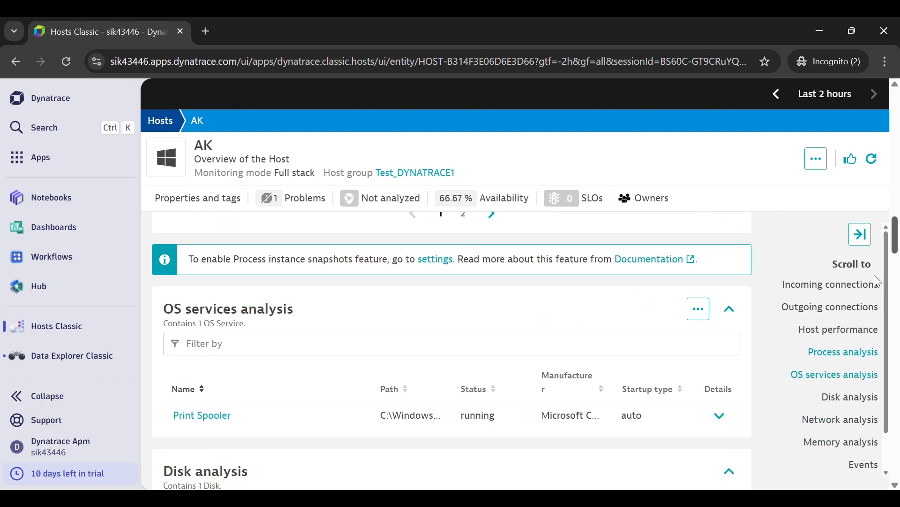
- In the host's OS services monitoring settings, enable alerting if the service is not installed for the CryptographicServices policy and save
left_click(699, 309)
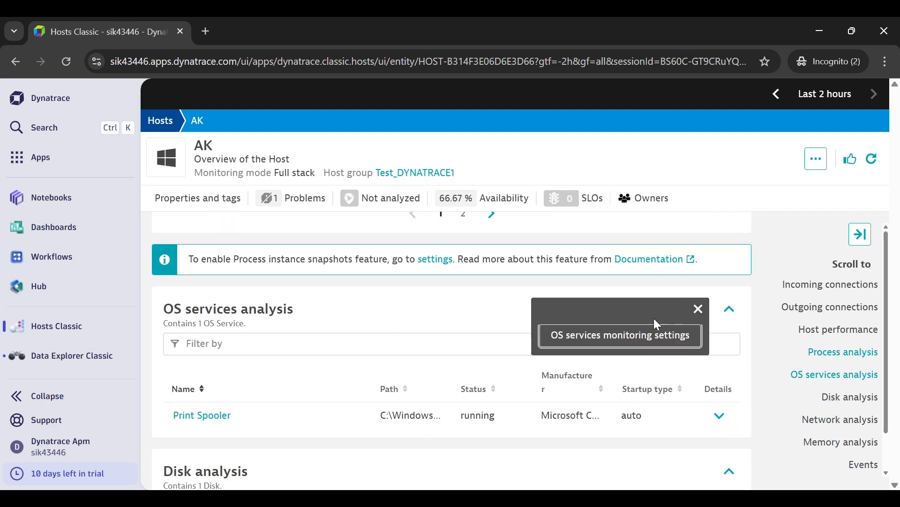
left_click(645, 338)
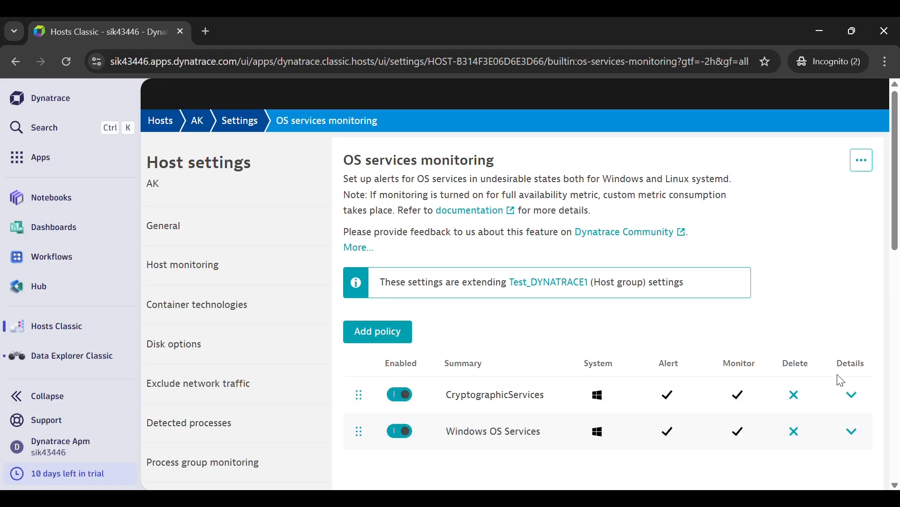
left_click(852, 394)
scroll(864, 368, "down", 2)
left_click_drag(896, 252, 899, 350)
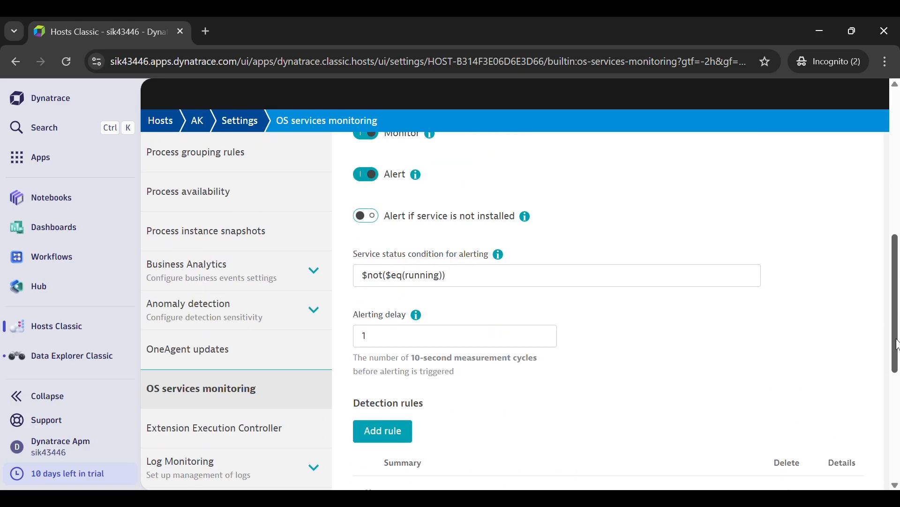
left_click(384, 218)
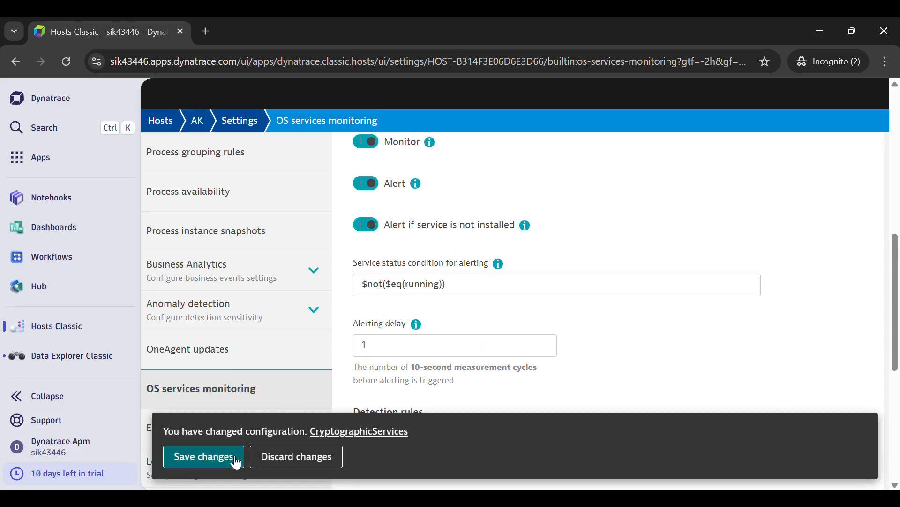
left_click(203, 456)
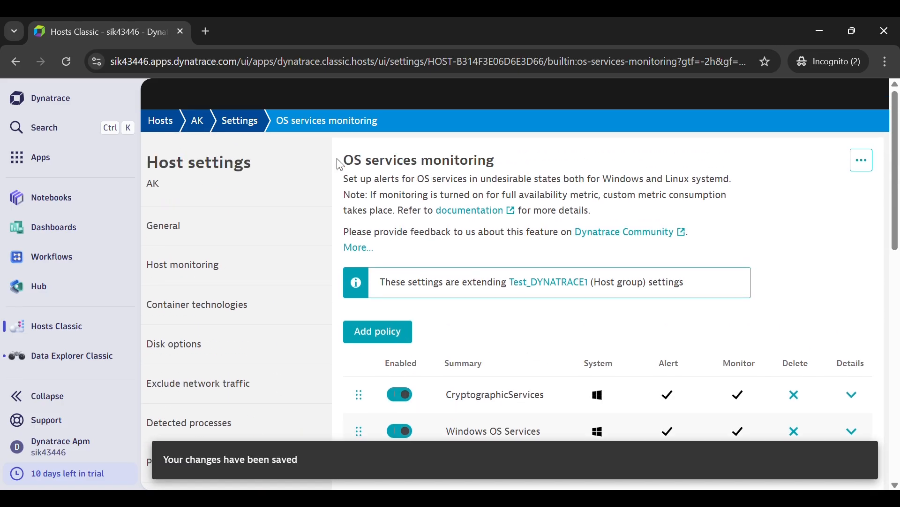
- Go back to the AK host's overview and examine its OS services analysis, highlighting the listed services
left_click(197, 122)
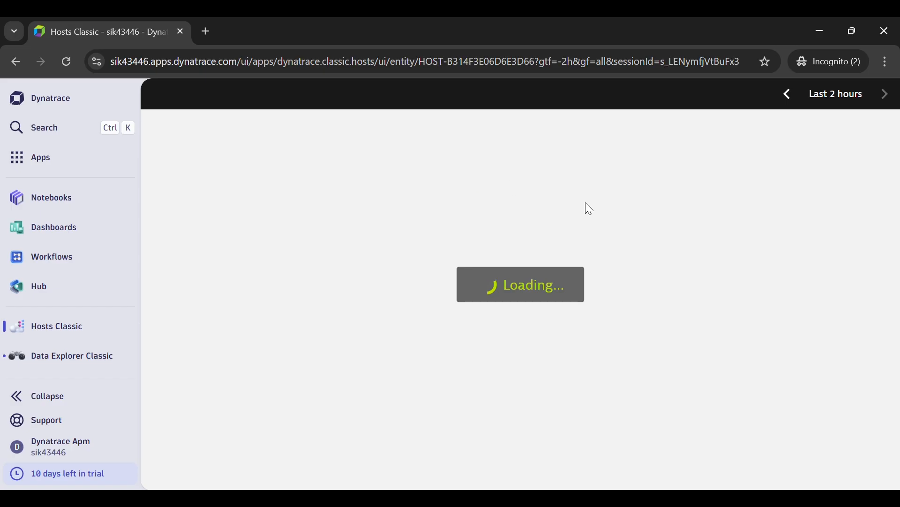
scroll(896, 146, "down", 3)
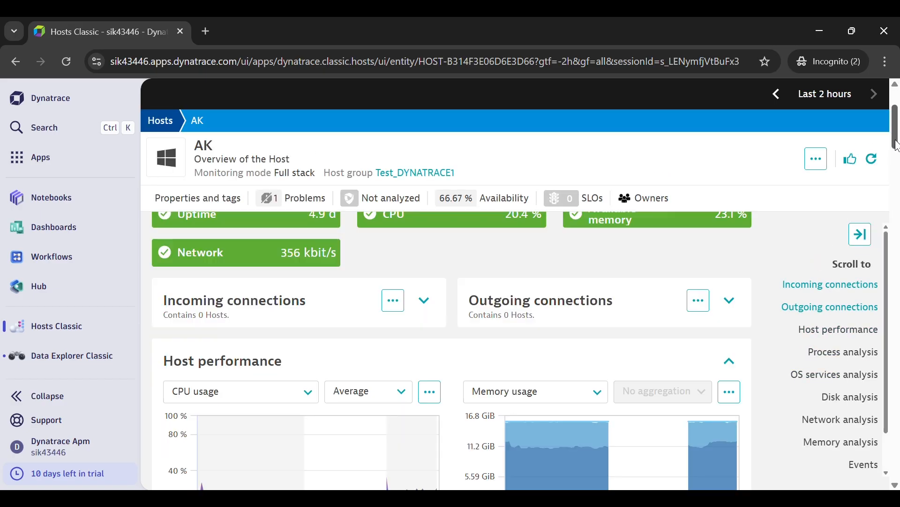
left_click_drag(897, 146, 899, 280)
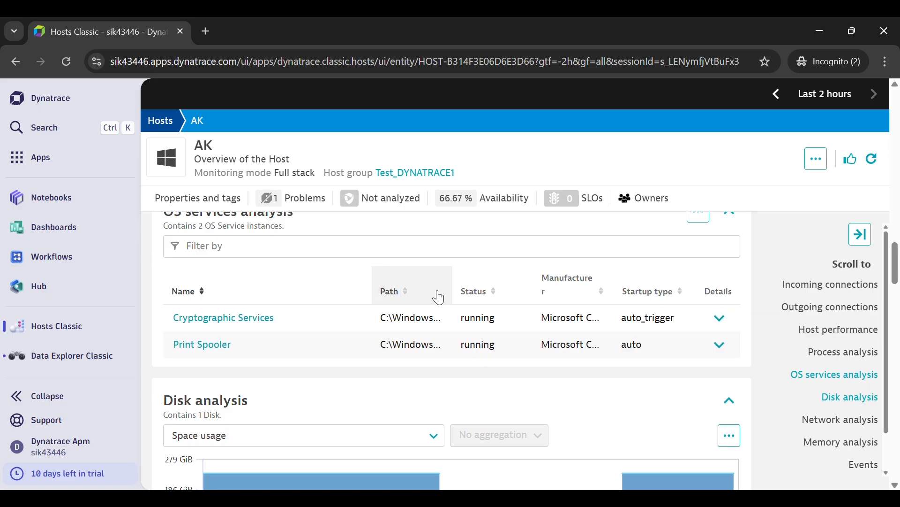
left_click_drag(492, 376, 170, 318)
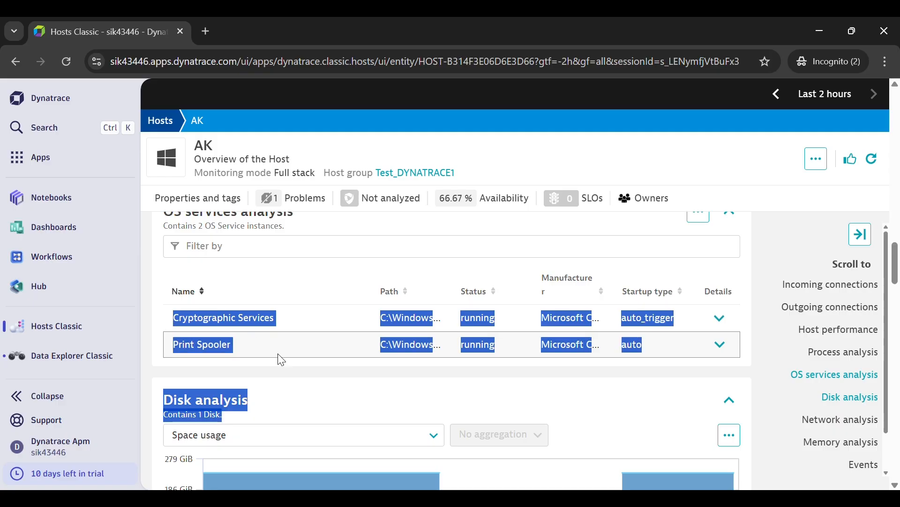
- Switch to the Windows Services console, select Cryptographic Services and stop the service
left_click(340, 394)
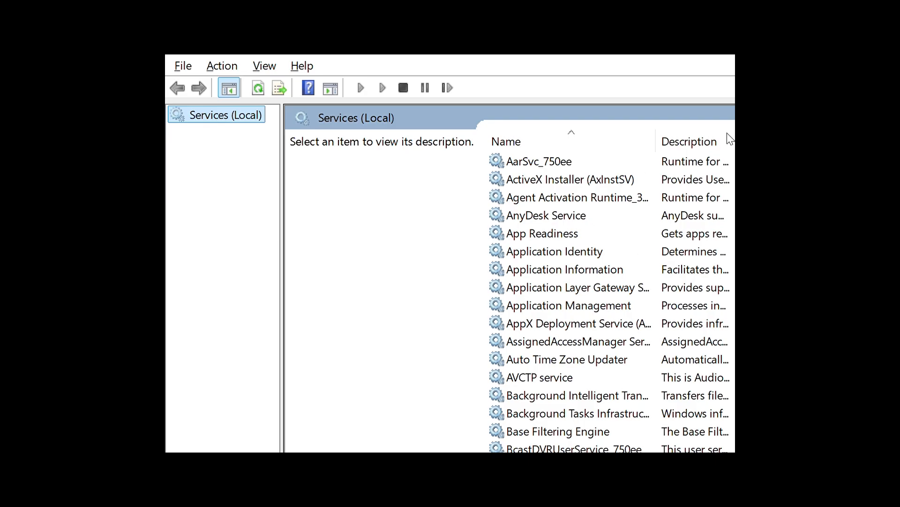
scroll(730, 139, "down", 7)
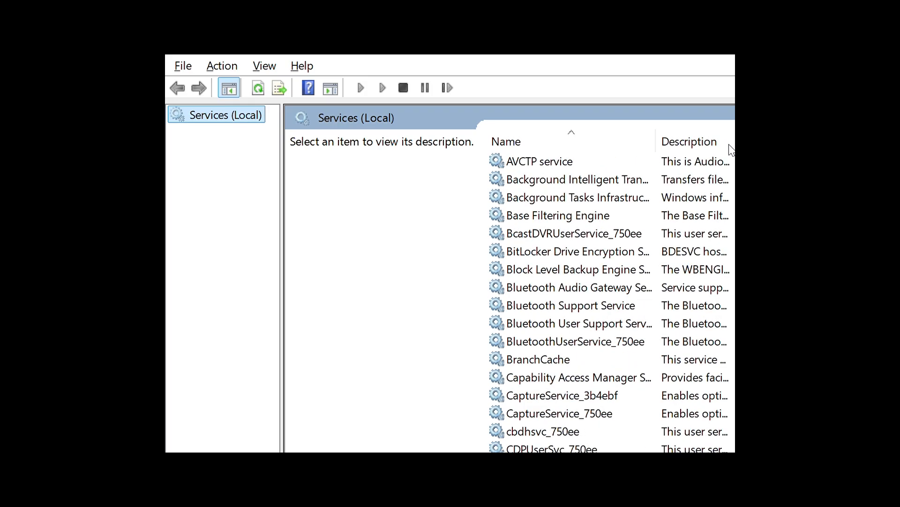
scroll(732, 160, "down", 4)
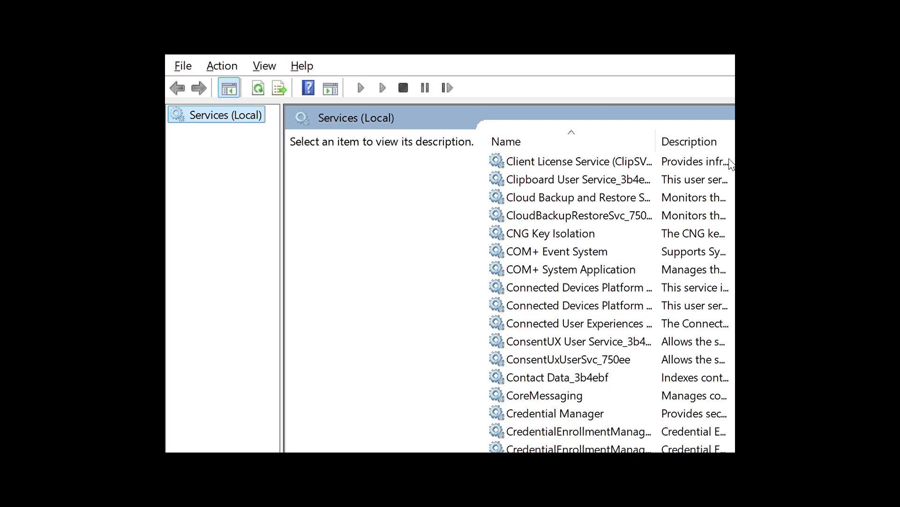
scroll(730, 164, "down", 1)
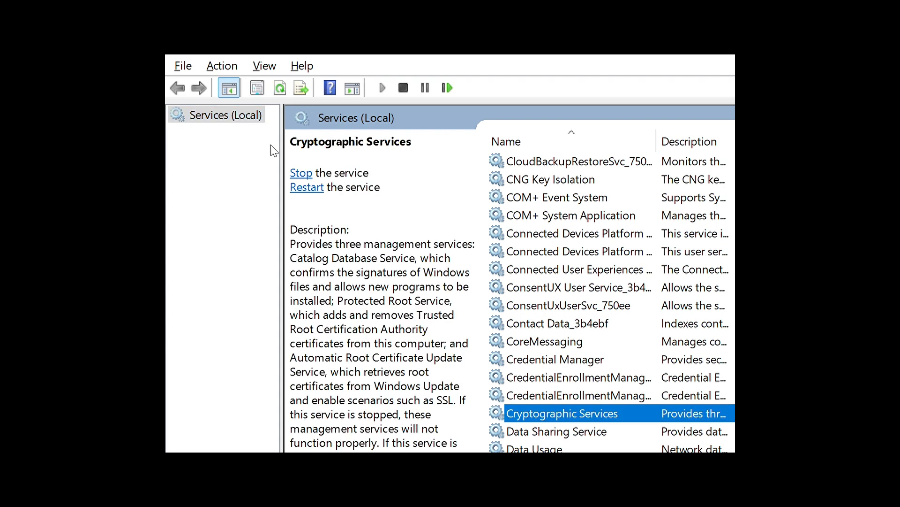
left_click(300, 171)
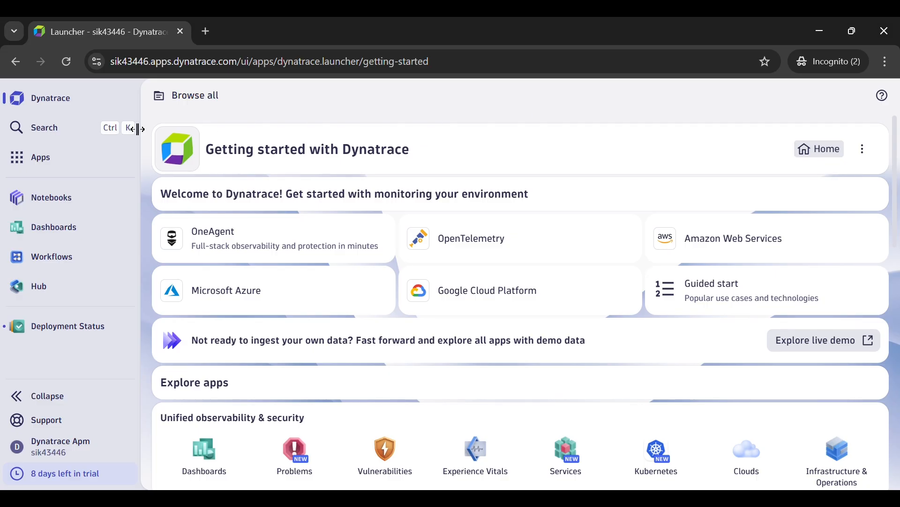
- In Dynatrace, search for "hosts", open Hosts Classic and go to the AK host's overview
left_click(61, 134)
type("h")
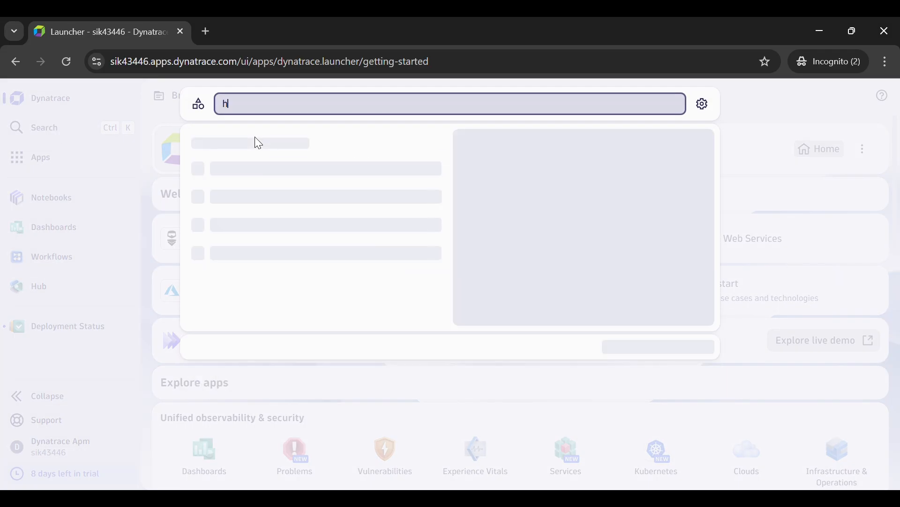
type("osts")
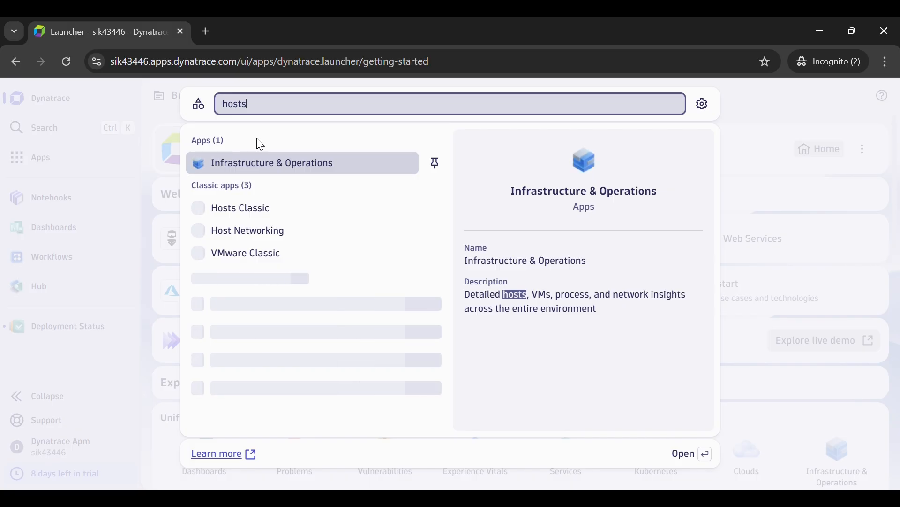
left_click(256, 208)
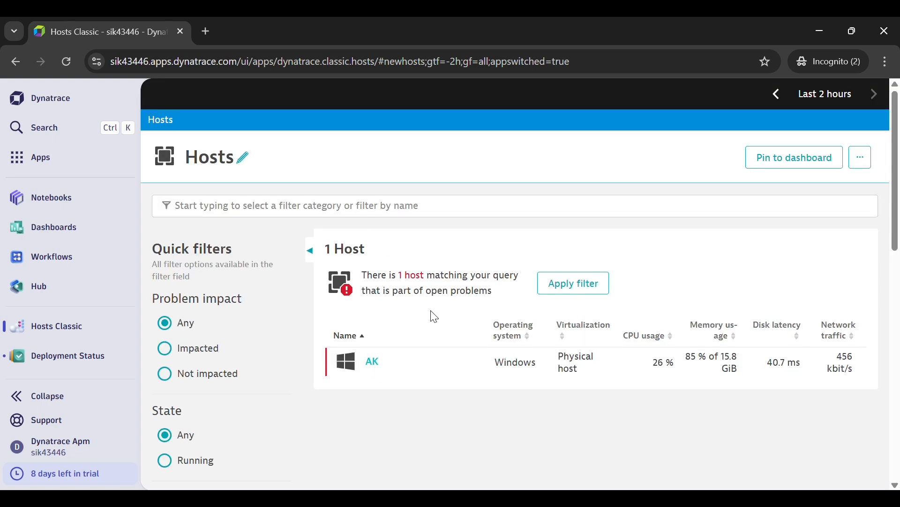
left_click(386, 366)
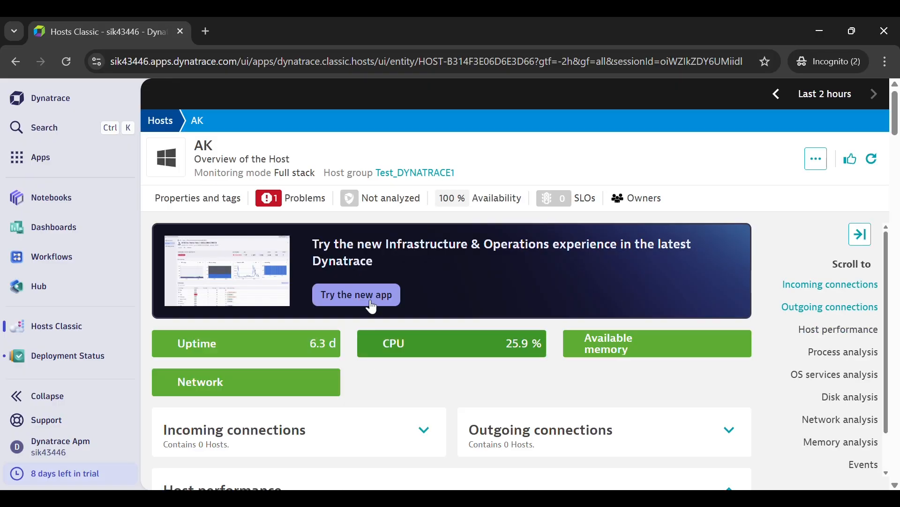
- Show the AK host's problems, expand the Cryptographic Services entry's details and open its full problem page
left_click(301, 201)
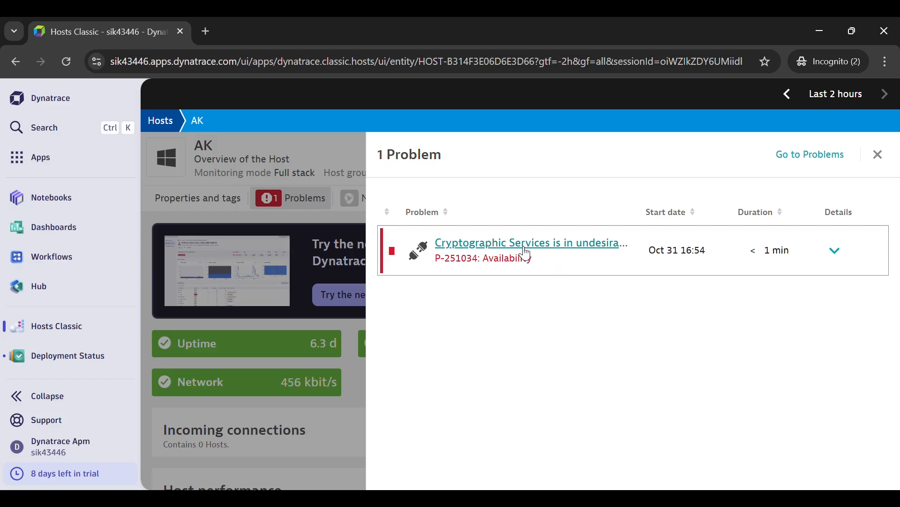
left_click(835, 257)
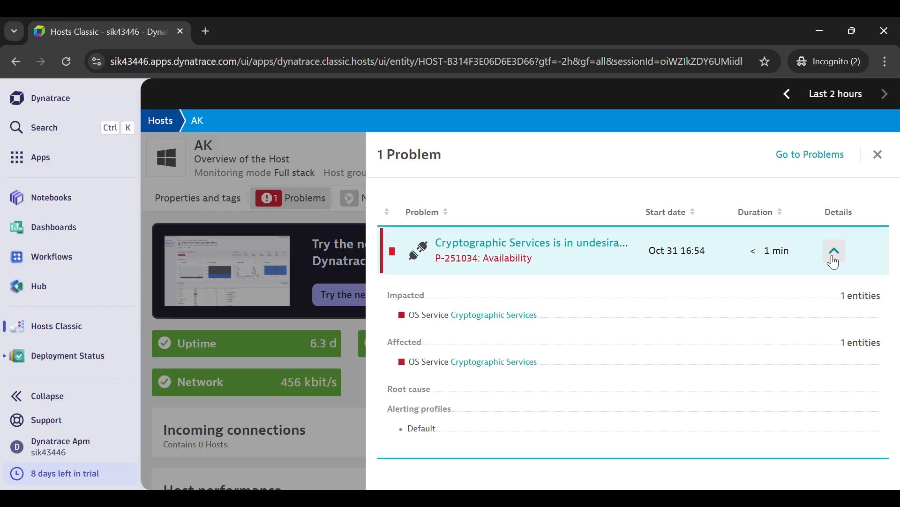
left_click(567, 244)
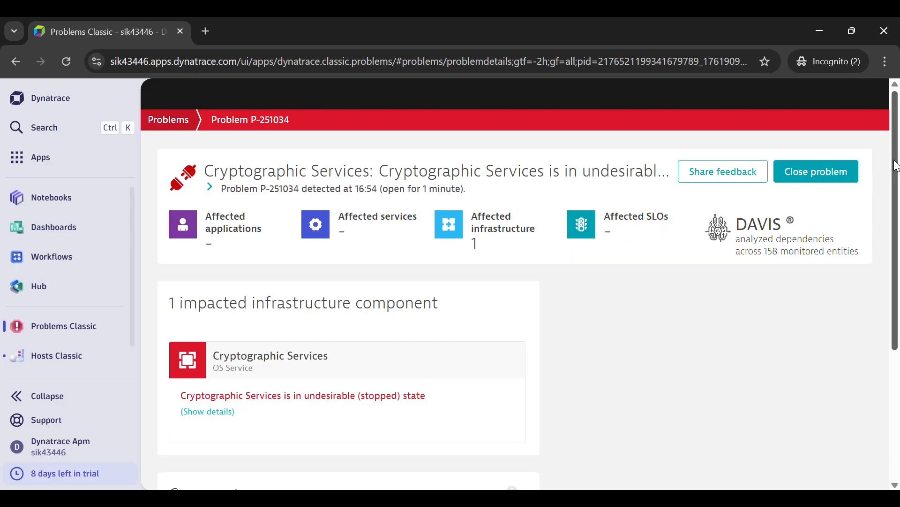
- Show the details of the impacted Cryptographic Services component and examine its event properties, highlighting them
left_click_drag(896, 160, 896, 230)
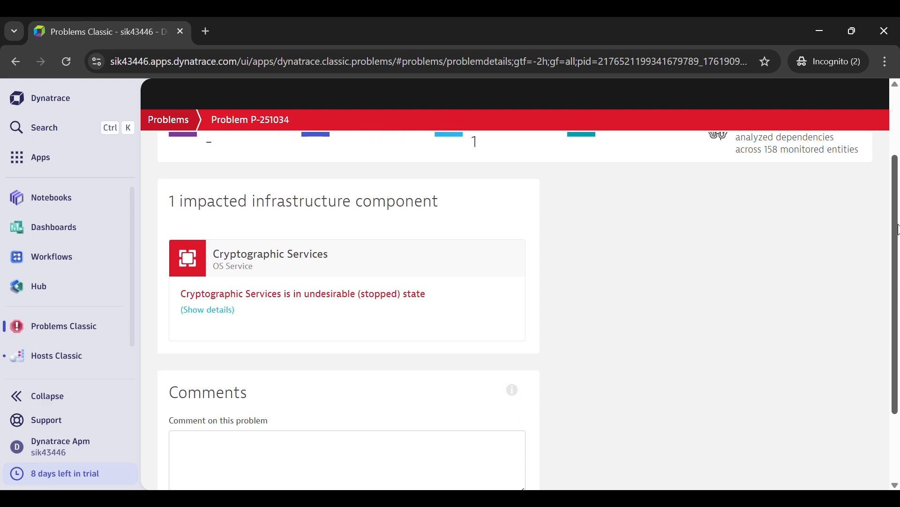
left_click(201, 311)
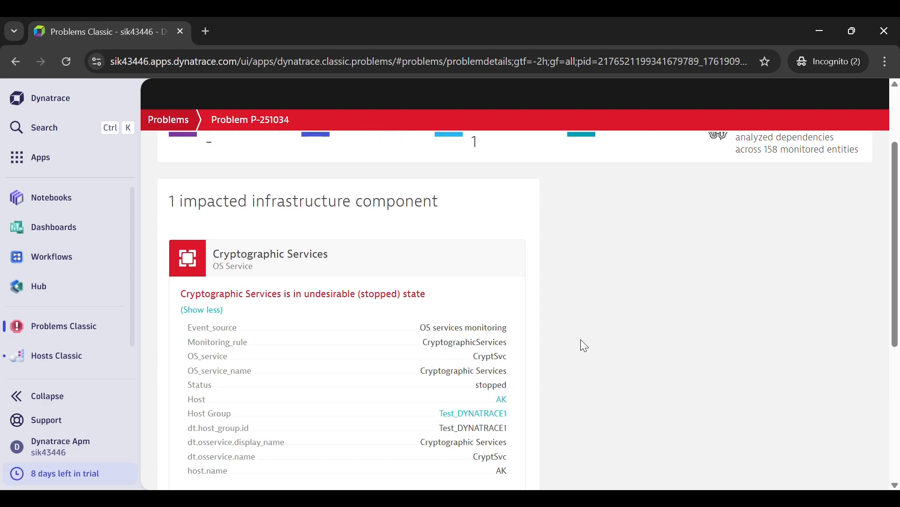
left_click_drag(897, 207, 809, 230)
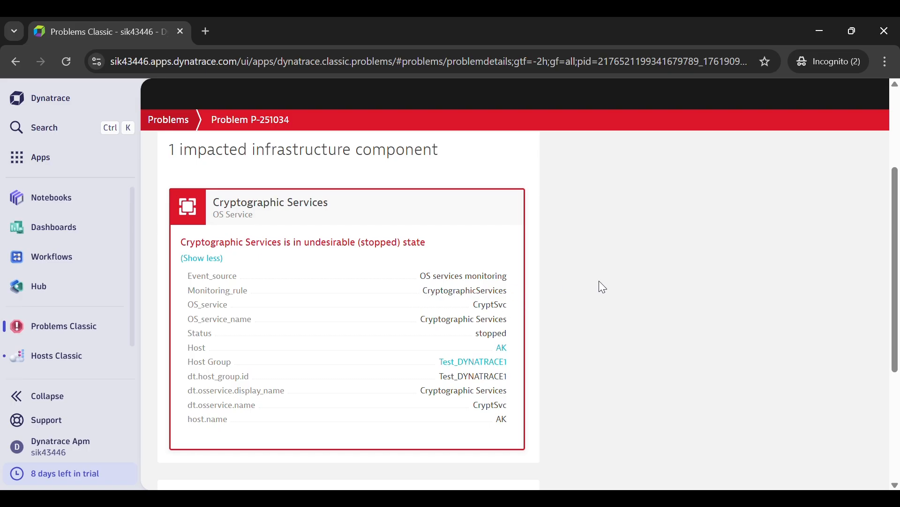
left_click_drag(598, 281, 511, 429)
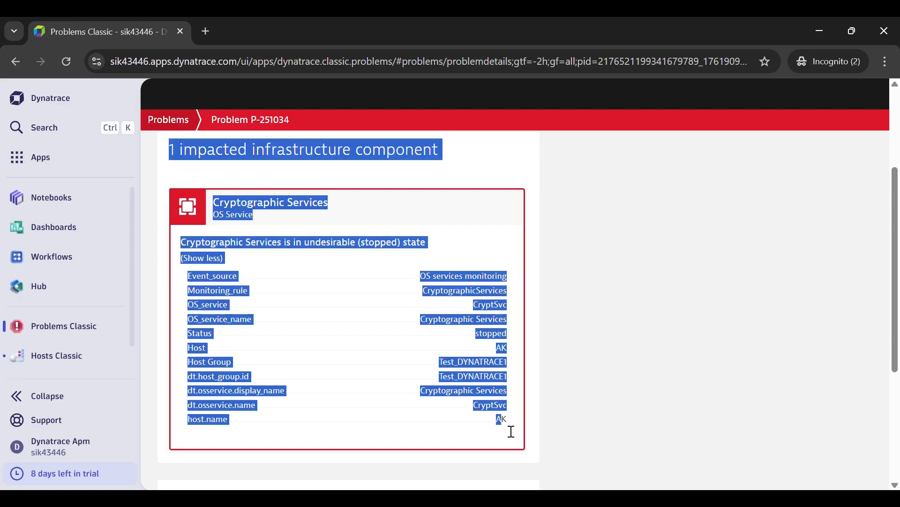
left_click(626, 323)
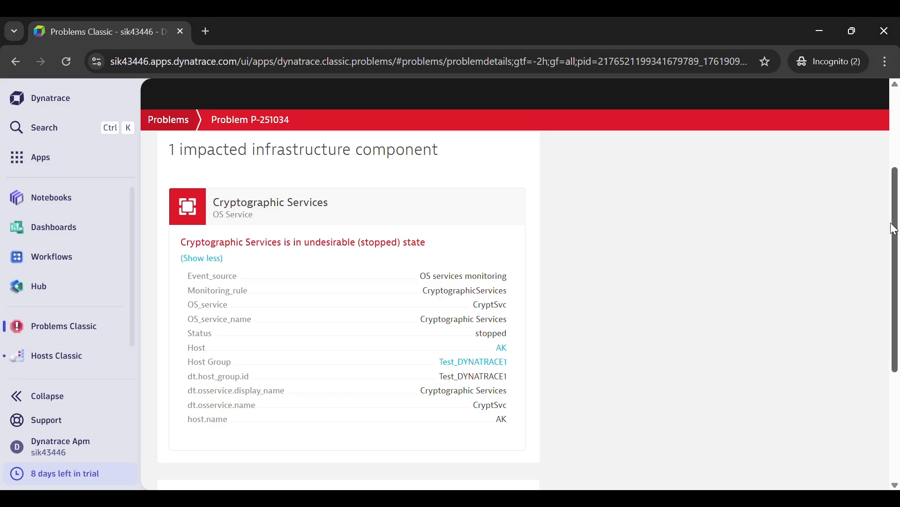
scroll(896, 240, "down", 3)
scroll(896, 240, "up", 3)
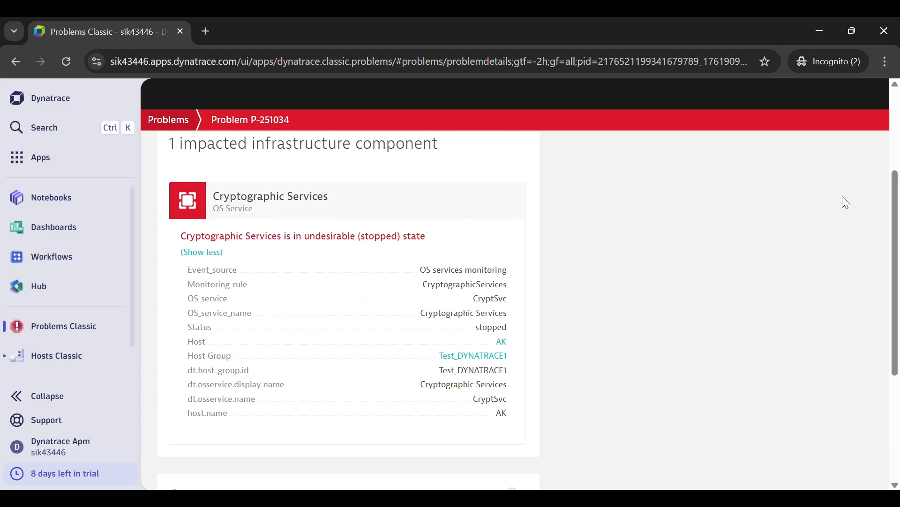
- Open the Cryptographic Services overview from the problem, dismiss the Davis analysis, and check its availability, events and ownership
left_click(370, 220)
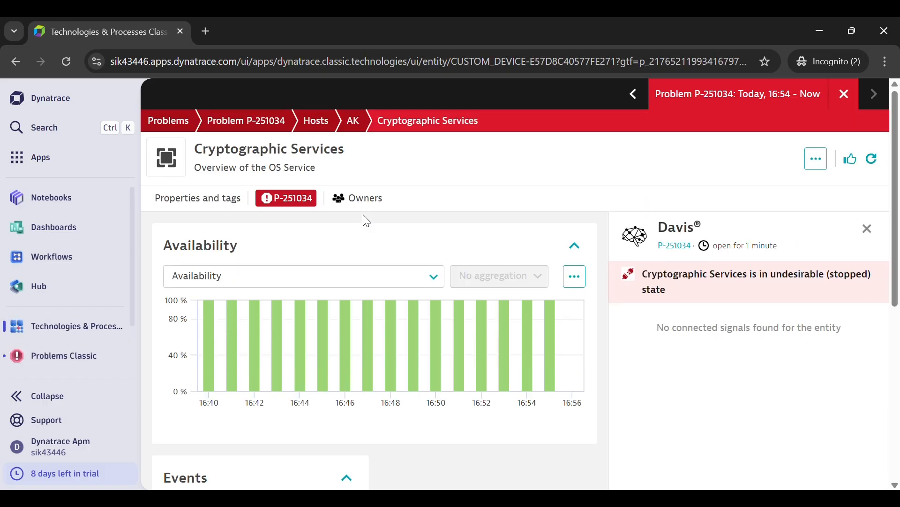
left_click(867, 228)
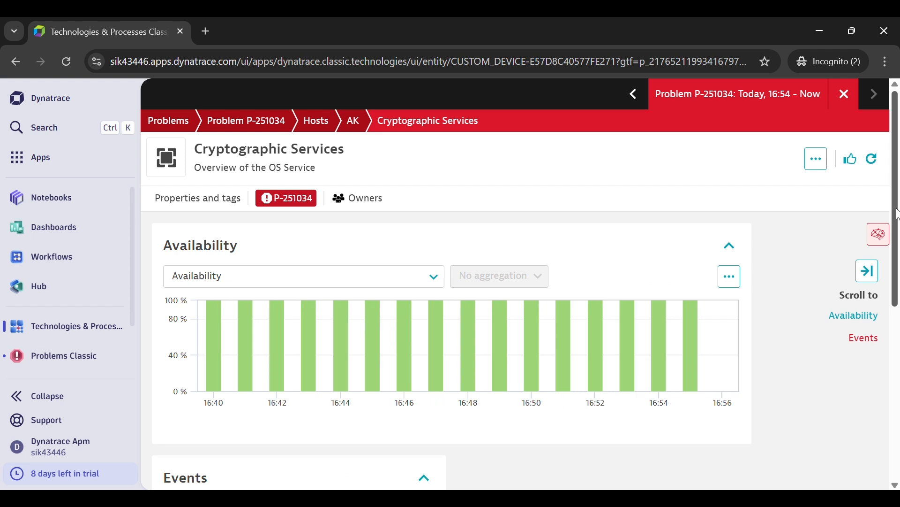
scroll(896, 286, "down", 3)
left_click_drag(897, 286, 895, 212)
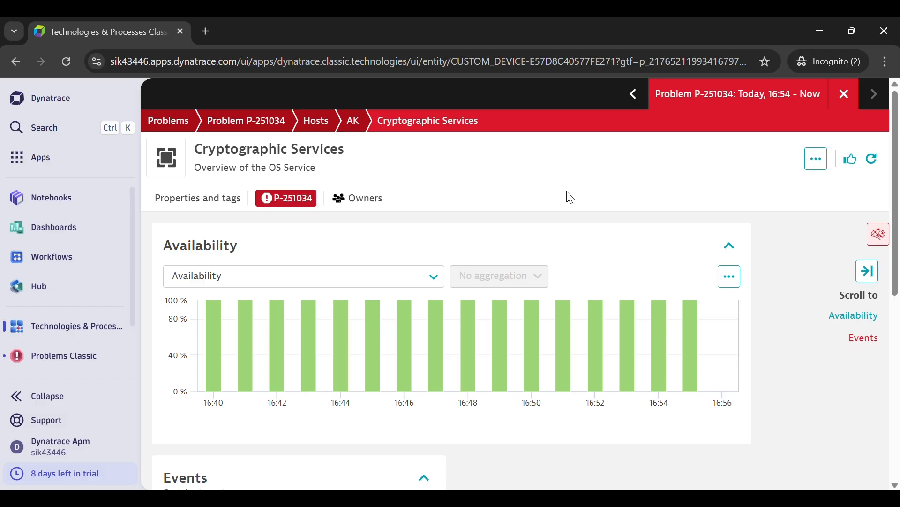
left_click(366, 205)
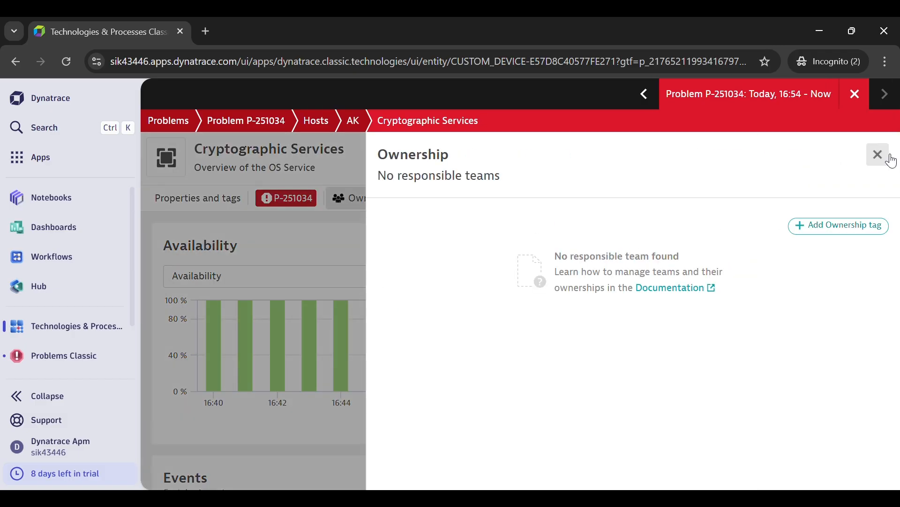
left_click(878, 155)
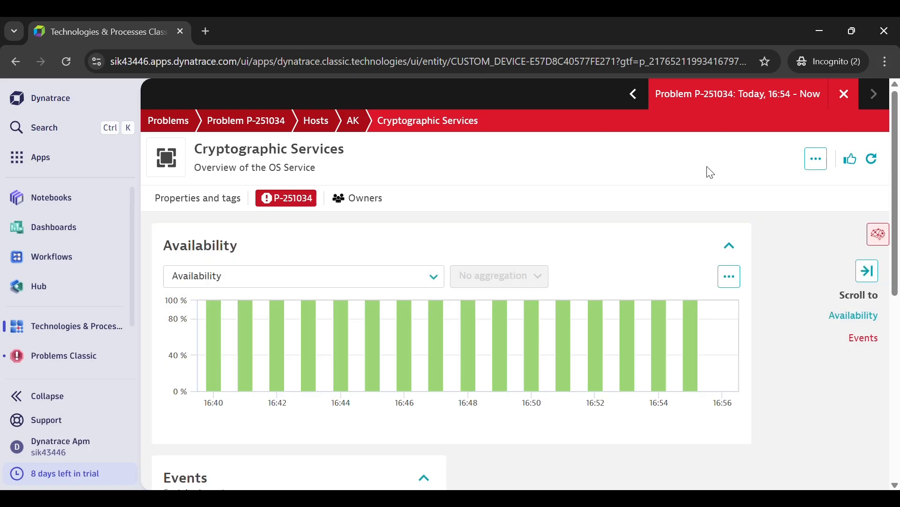